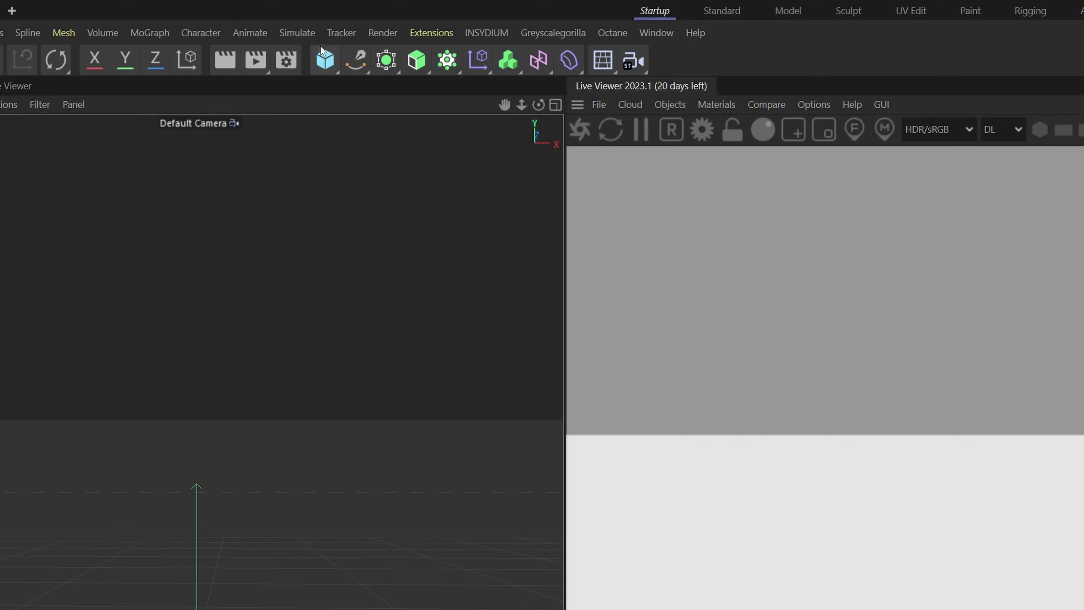
# Add a plane, create an Octane diffuse material, and load that material into the node editor
pyautogui.click(323, 55)
pyautogui.click(483, 120)
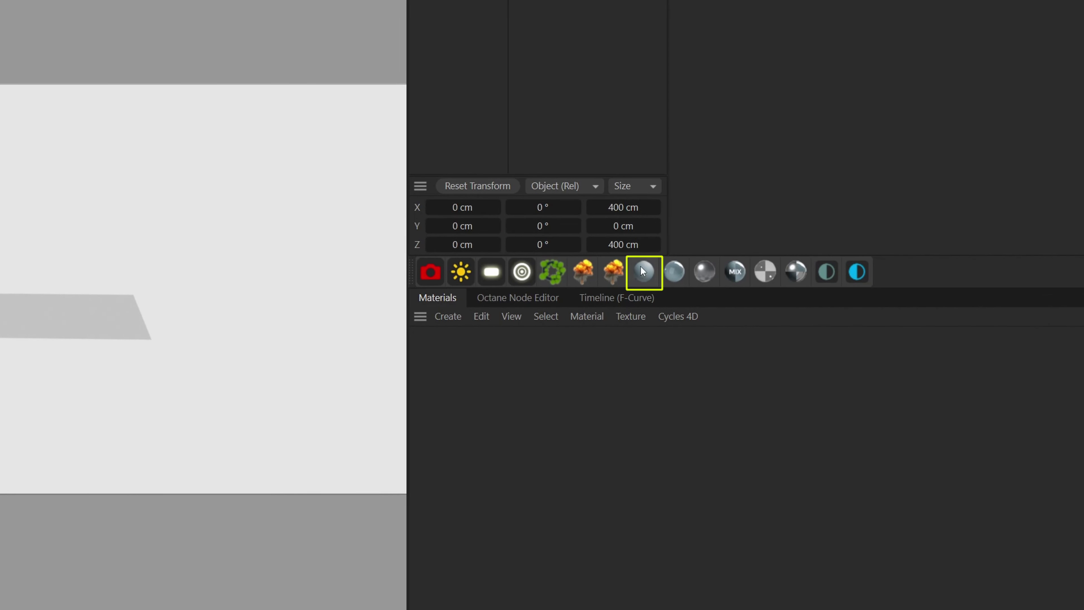
pyautogui.click(643, 271)
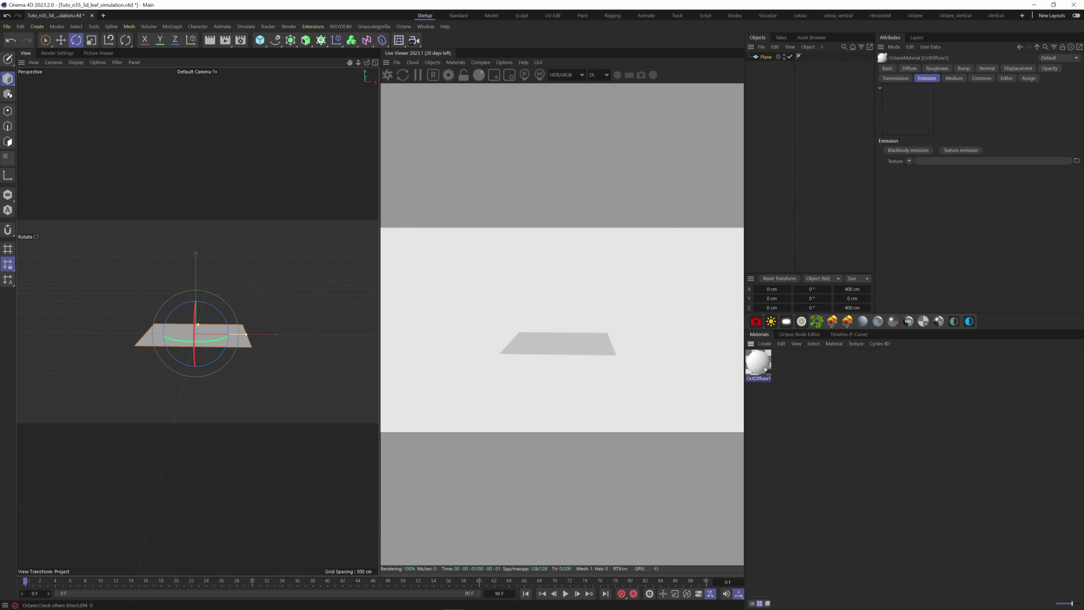
pyautogui.click(796, 334)
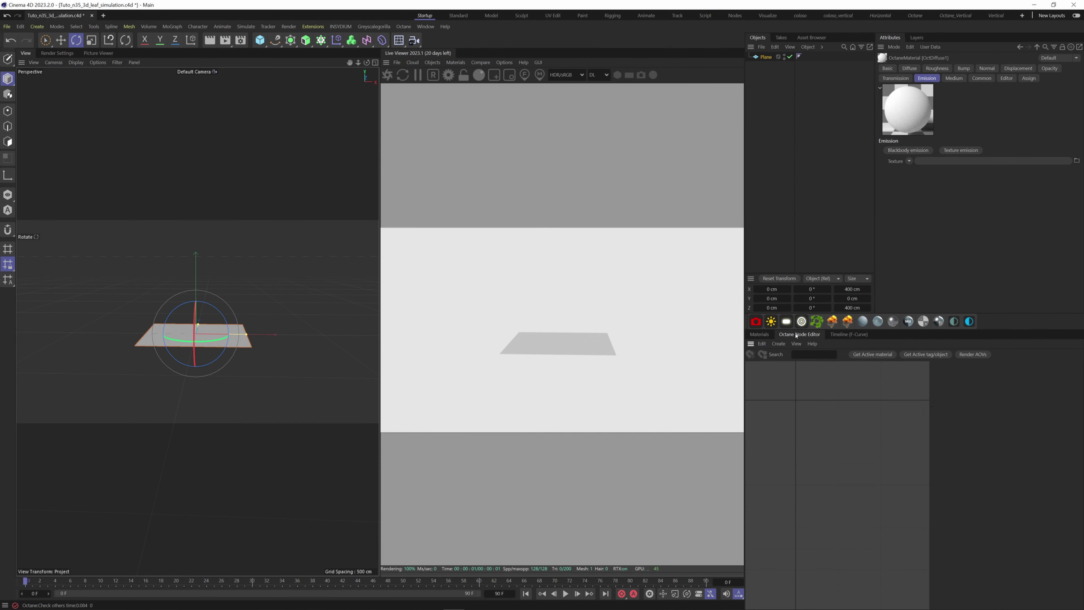
pyautogui.click(859, 354)
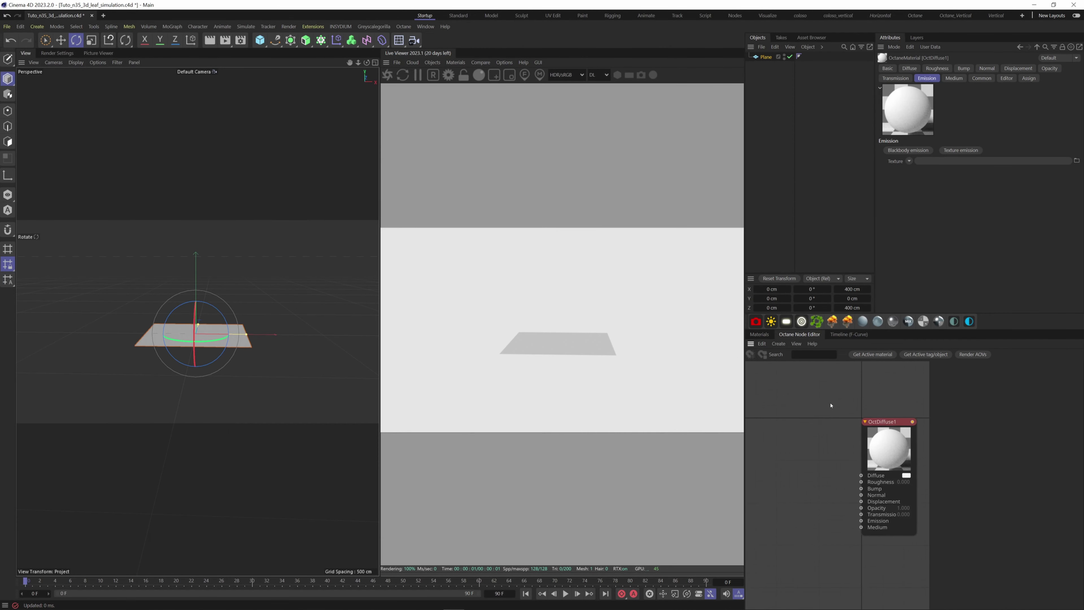
# Bring the 1_color.jpg, 1_normal.jpg and 1_opacity.jpg leaf images from the 4k folder into the material's node graph
pyautogui.click(115, 601)
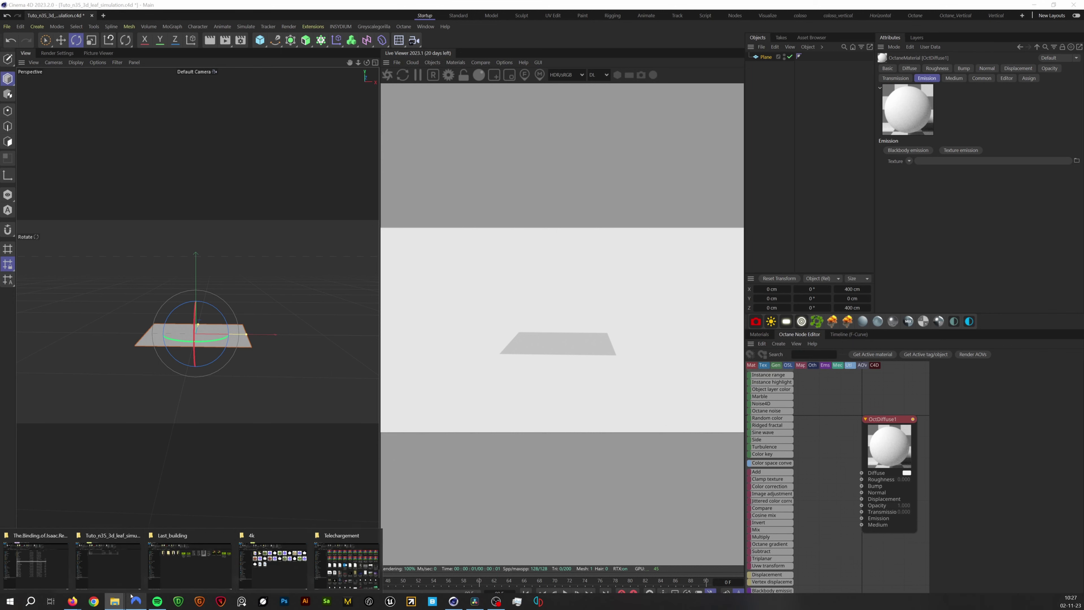
pyautogui.click(273, 558)
pyautogui.click(252, 194)
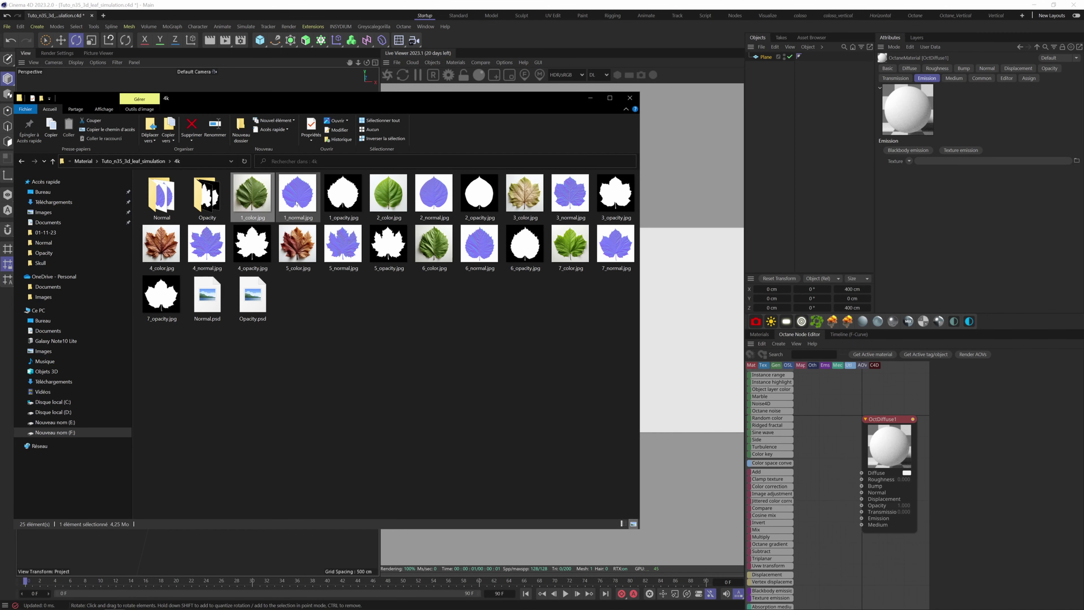
pyautogui.keyDown('shift'); pyautogui.click(351, 210); pyautogui.keyUp('shift')
pyautogui.moveTo(352, 210); pyautogui.dragTo(814, 448)
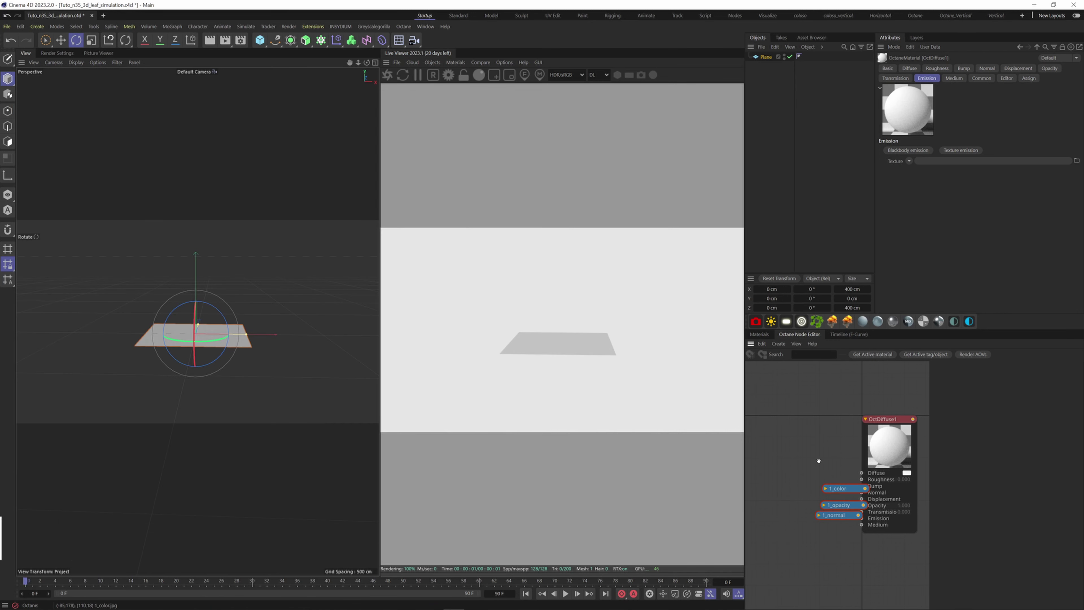
# Expand the 1_color node, place it beside the OctDiffuse1 material, and connect it to Diffuse
pyautogui.moveTo(835, 497); pyautogui.dragTo(791, 420)
pyautogui.click(786, 419)
pyautogui.moveTo(883, 419); pyautogui.dragTo(887, 407)
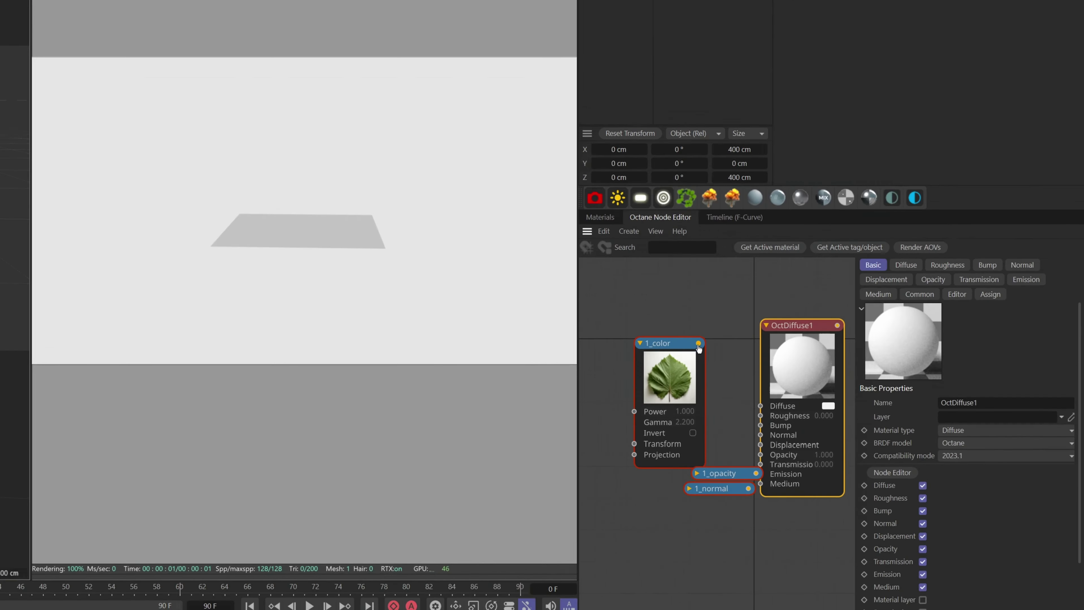
pyautogui.moveTo(698, 344); pyautogui.dragTo(746, 385)
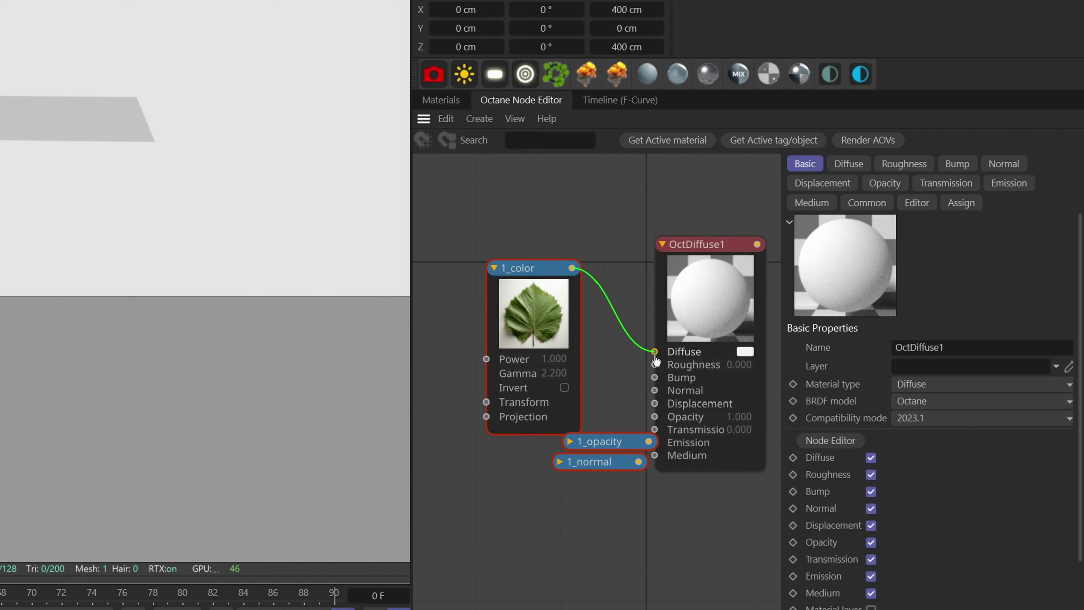
# Spread out the texture nodes, connect 1_normal to the material's Normal input, and expand its preview
pyautogui.moveTo(531, 308); pyautogui.dragTo(505, 201)
pyautogui.moveTo(605, 444); pyautogui.dragTo(601, 586)
pyautogui.moveTo(592, 461); pyautogui.dragTo(471, 366)
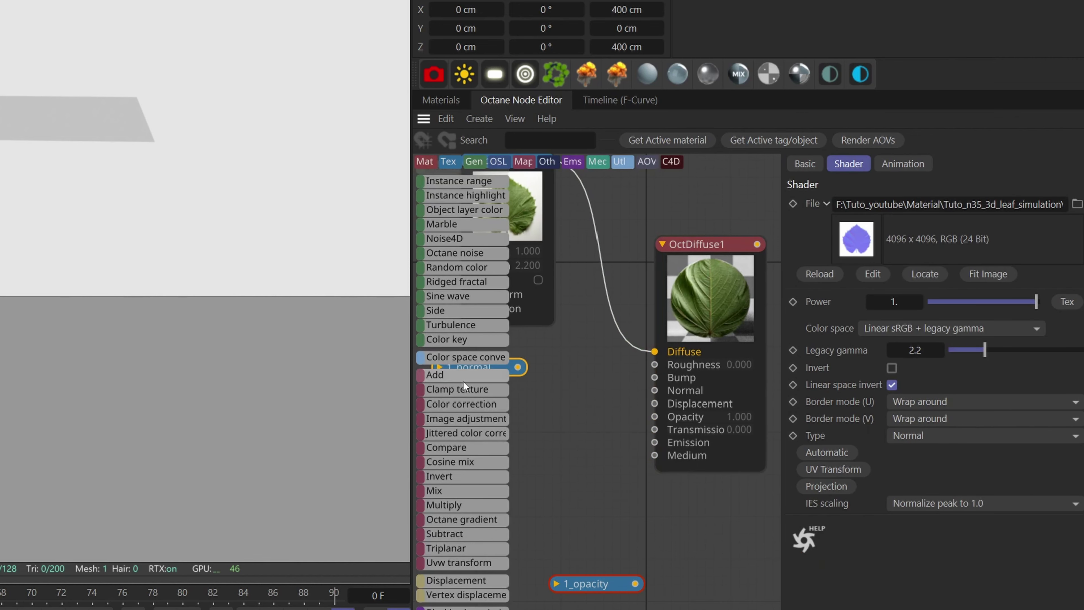
pyautogui.moveTo(592, 364); pyautogui.dragTo(680, 337, button='middle')
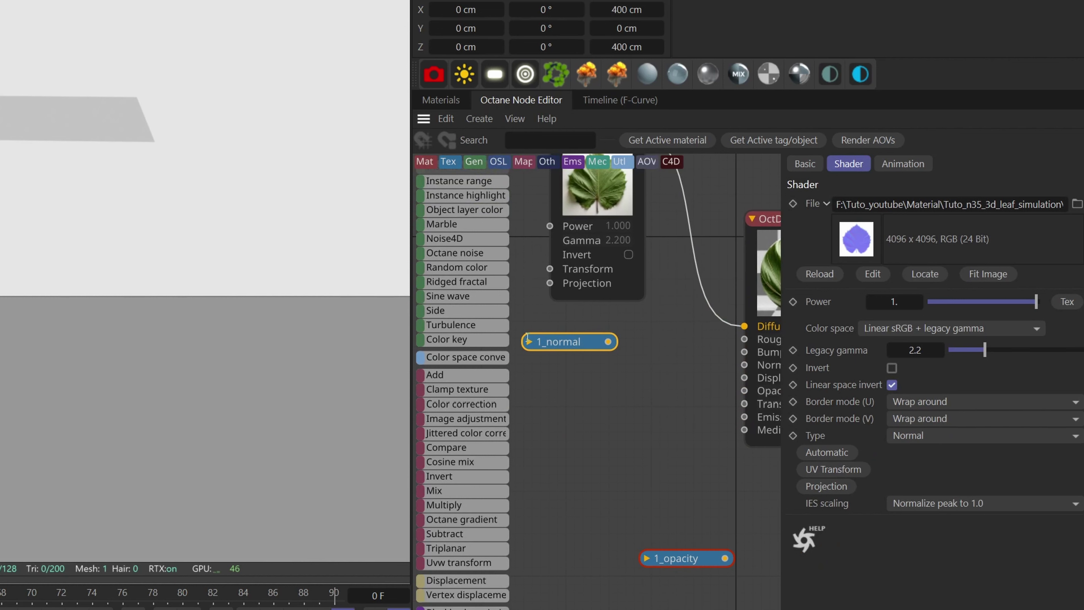
pyautogui.click(528, 342)
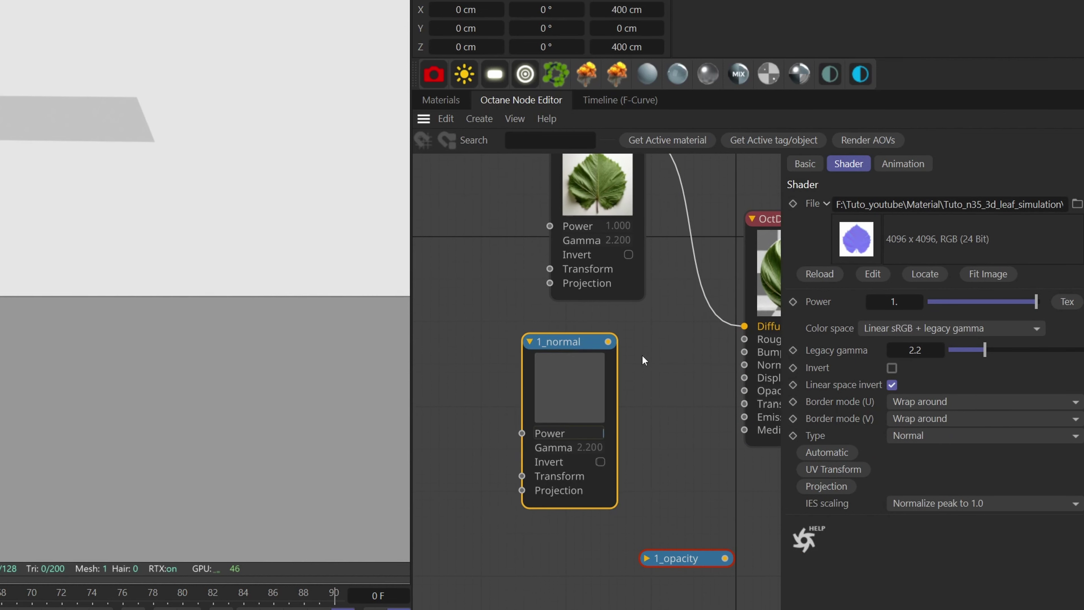
pyautogui.moveTo(642, 354); pyautogui.dragTo(608, 296, button='middle')
pyautogui.moveTo(582, 292); pyautogui.dragTo(655, 353)
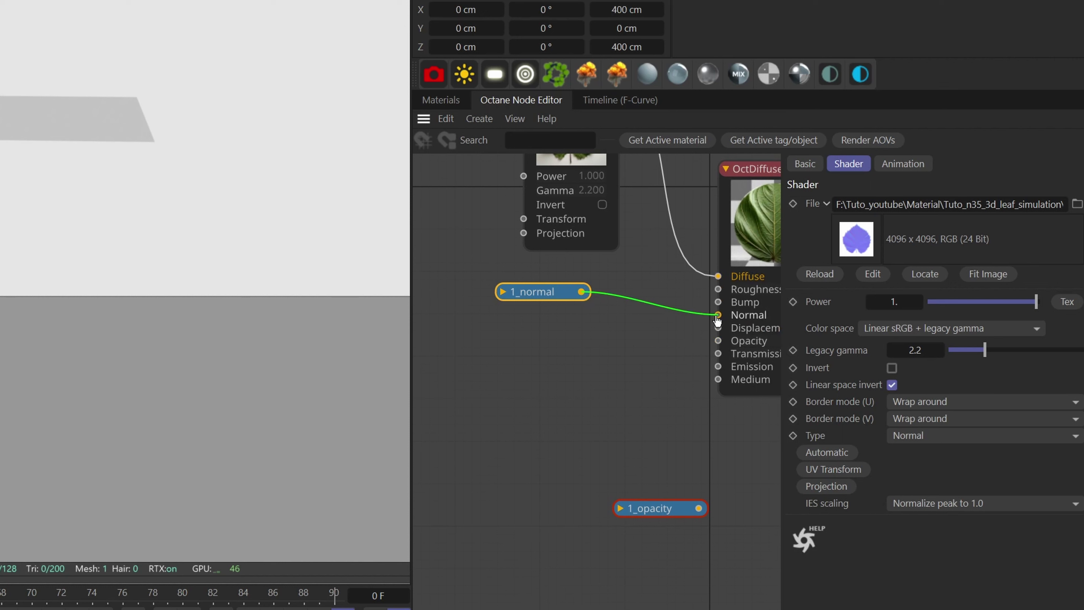
pyautogui.click(502, 294)
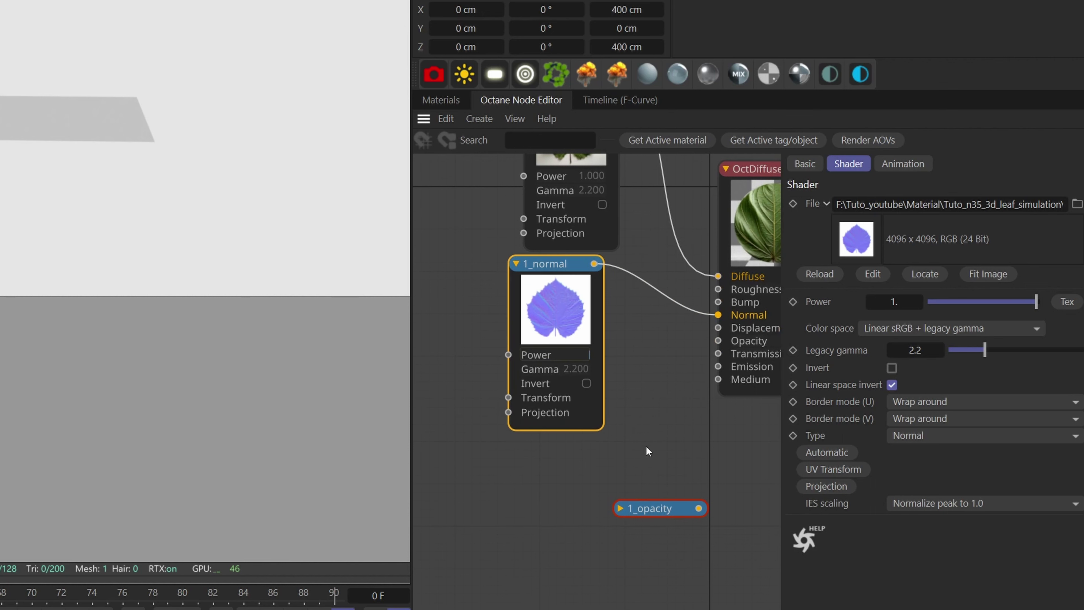
# Expand the 1_opacity node, connect it to the material's Opacity input, and align the three texture nodes
pyautogui.click(619, 508)
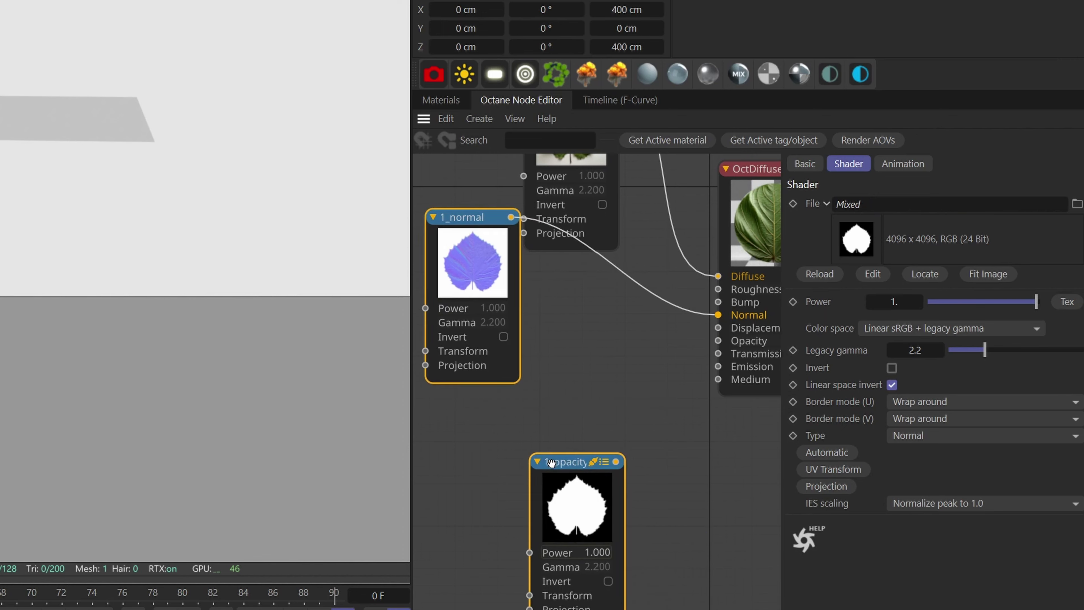
pyautogui.moveTo(626, 489); pyautogui.dragTo(578, 458)
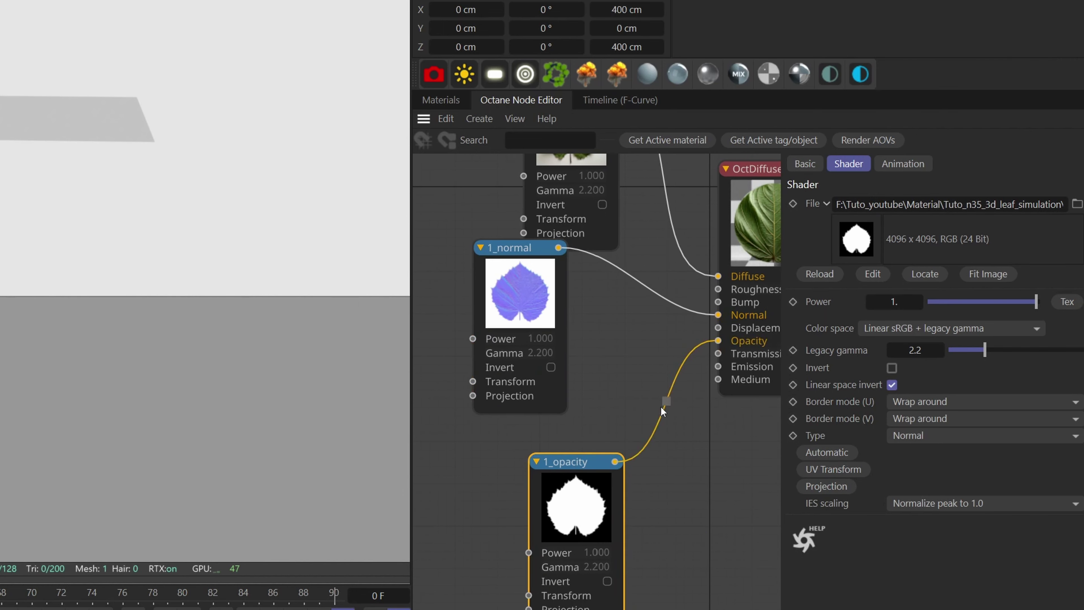
pyautogui.scroll(-3, 661, 407)
pyautogui.moveTo(655, 404); pyautogui.dragTo(648, 450, button='middle')
pyautogui.moveTo(560, 370); pyautogui.dragTo(586, 396)
pyautogui.click(586, 274)
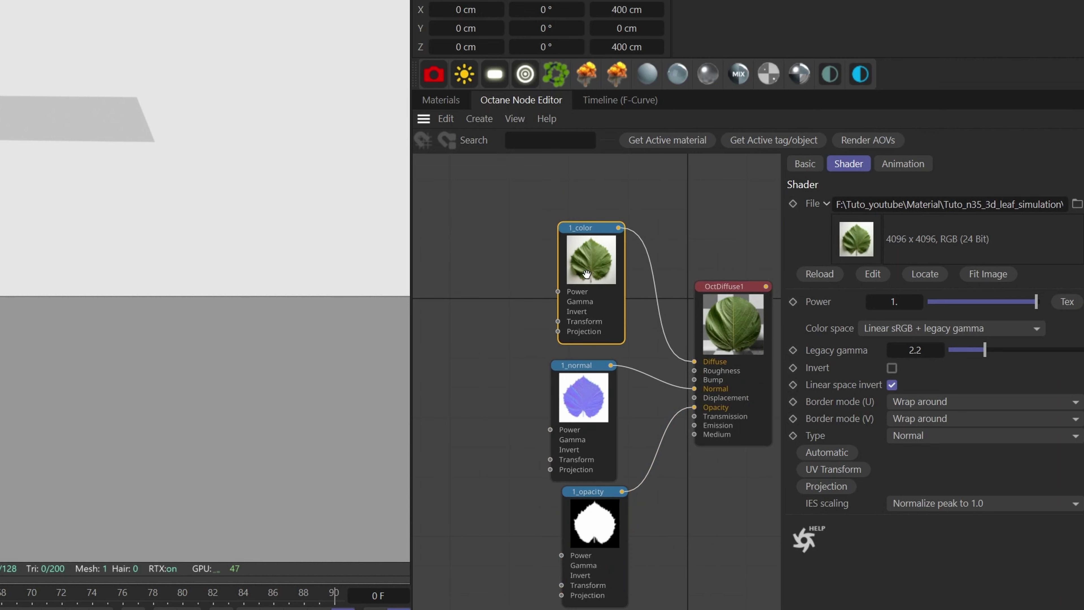
# Duplicate the 1_color texture node, place the copy below 1_opacity, and connect it to Transmission
pyautogui.keyDown('ctrl'); pyautogui.moveTo(586, 262); pyautogui.dragTo(476, 470); pyautogui.keyUp('ctrl')
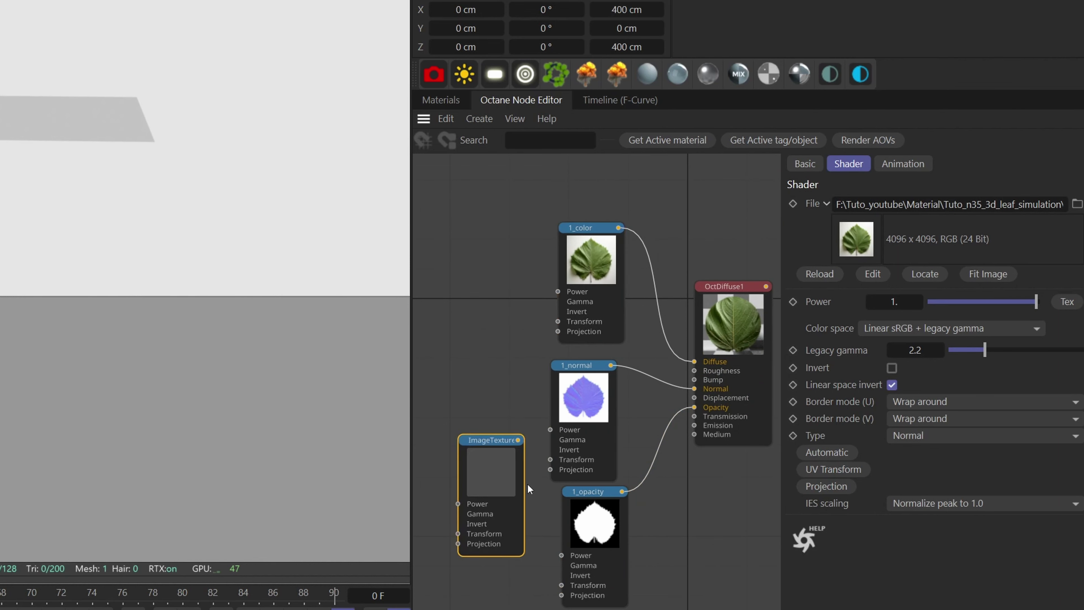
pyautogui.moveTo(490, 477); pyautogui.dragTo(460, 385, button='middle')
pyautogui.moveTo(624, 412); pyautogui.dragTo(676, 354, button='middle')
pyautogui.moveTo(529, 325); pyautogui.dragTo(654, 501)
pyautogui.moveTo(698, 402); pyautogui.dragTo(721, 268)
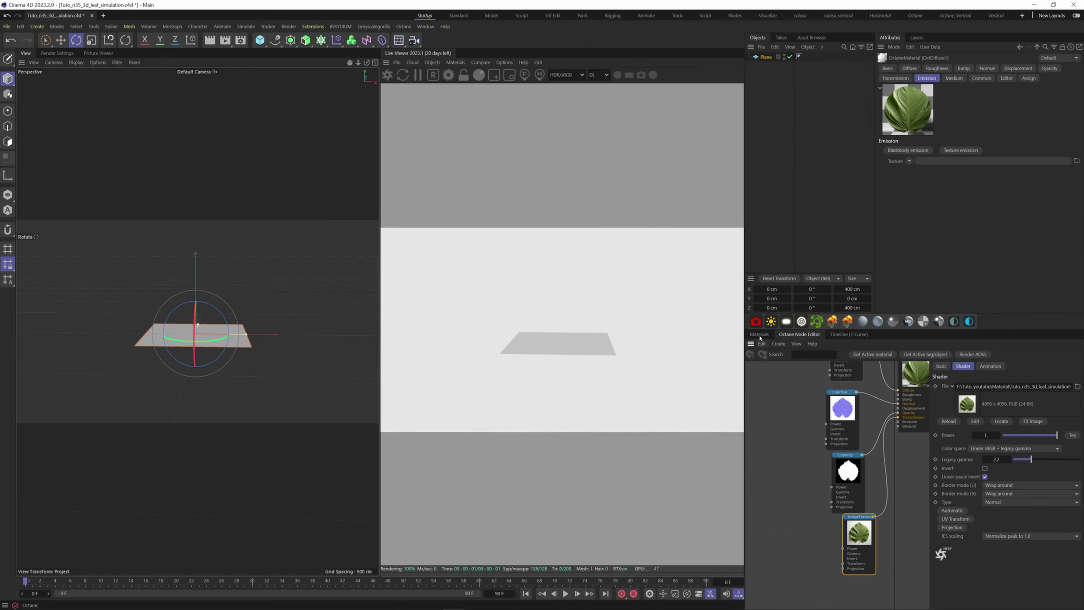
# Assign the OctDiffuse1 leaf material to the plane and rotate the plane 90° so it stands upright
pyautogui.click(441, 99)
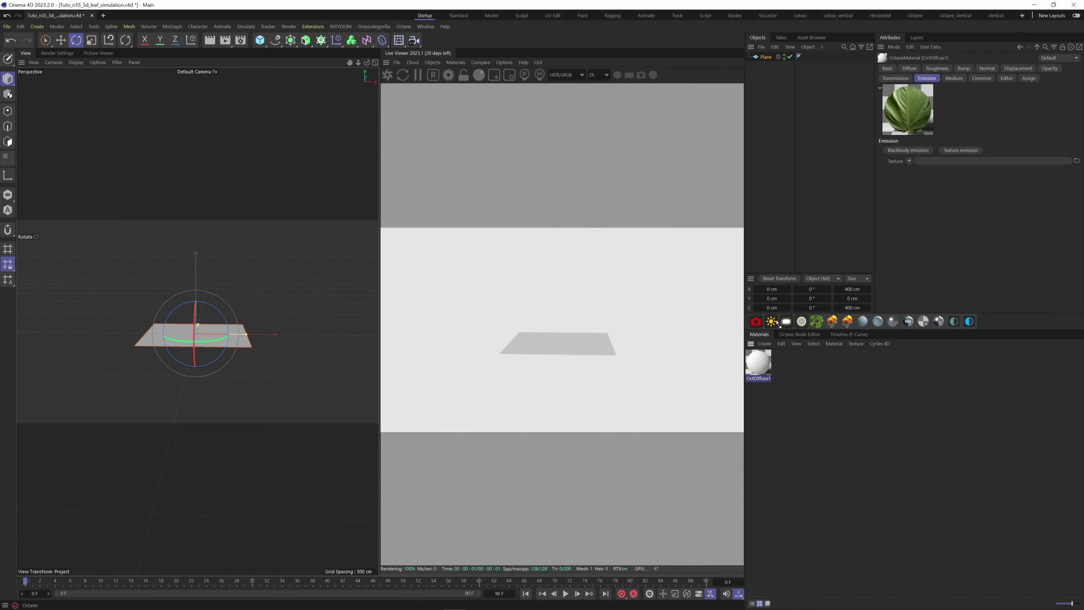
pyautogui.moveTo(774, 59); pyautogui.dragTo(771, 58)
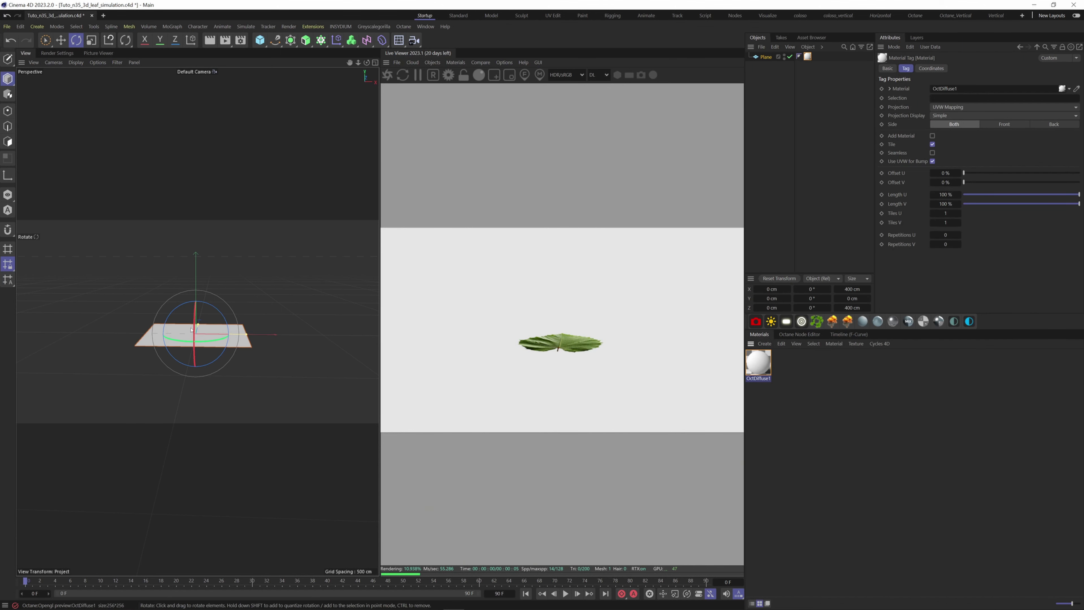
pyautogui.moveTo(195, 334); pyautogui.dragTo(194, 428)
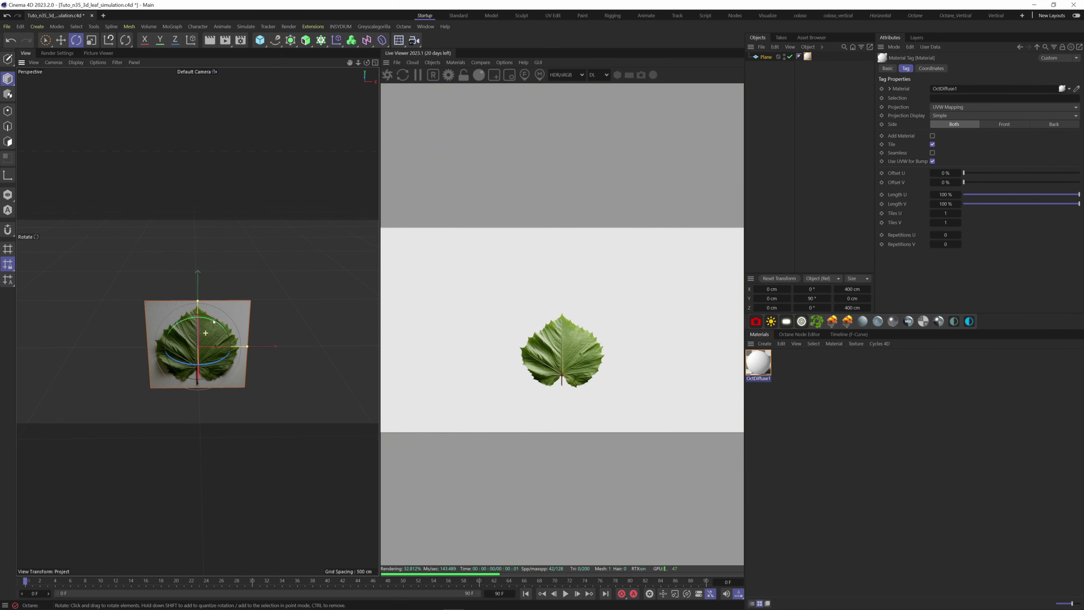
pyautogui.keyDown('alt'); pyautogui.moveTo(207, 363); pyautogui.dragTo(212, 327); pyautogui.keyUp('alt')
pyautogui.keyDown('alt'); pyautogui.moveTo(212, 327); pyautogui.dragTo(205, 288, button='middle'); pyautogui.keyUp('alt')
pyautogui.keyDown('alt'); pyautogui.moveTo(205, 288); pyautogui.dragTo(208, 282); pyautogui.keyUp('alt')
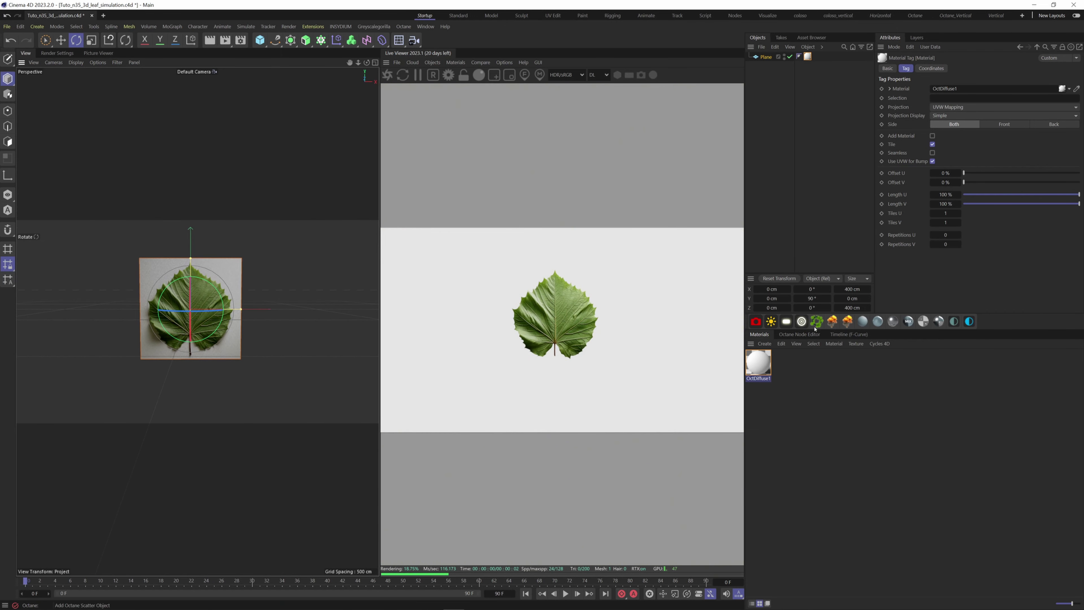
# Add an Octane daylight below the plane in the hierarchy and rotate it to about 45.6°, -42.8°, 4.9° to light the leaf
pyautogui.click(771, 322)
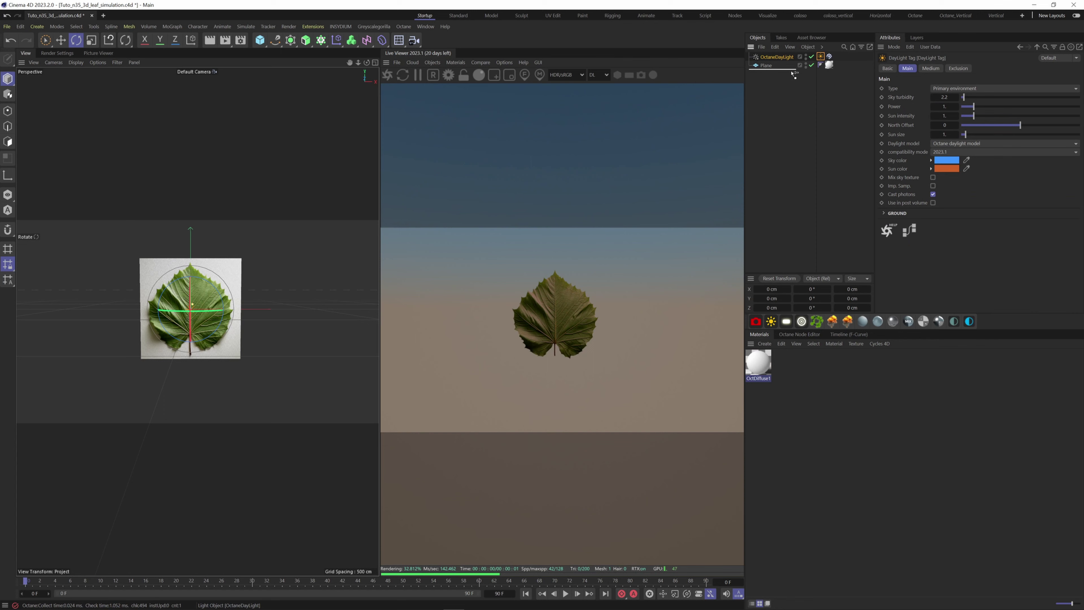
pyautogui.moveTo(792, 74); pyautogui.dragTo(792, 75)
pyautogui.press('r')
pyautogui.moveTo(181, 323); pyautogui.dragTo(186, 294)
pyautogui.scroll(5, 220, 284)
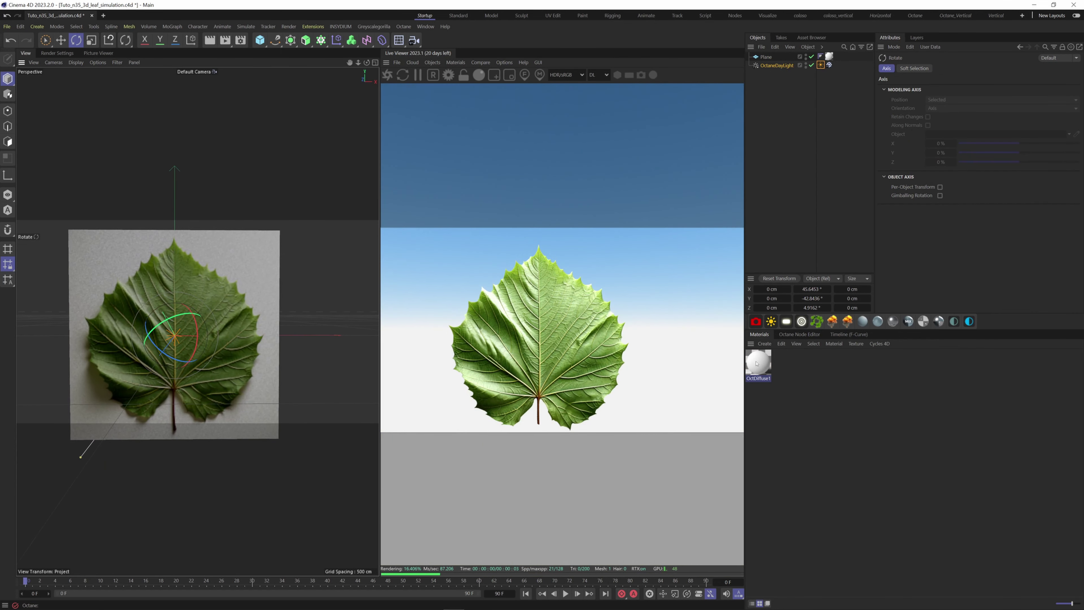
# Set the power of the image texture feeding the leaf material's Transmission to 1.5
pyautogui.doubleClick(756, 364)
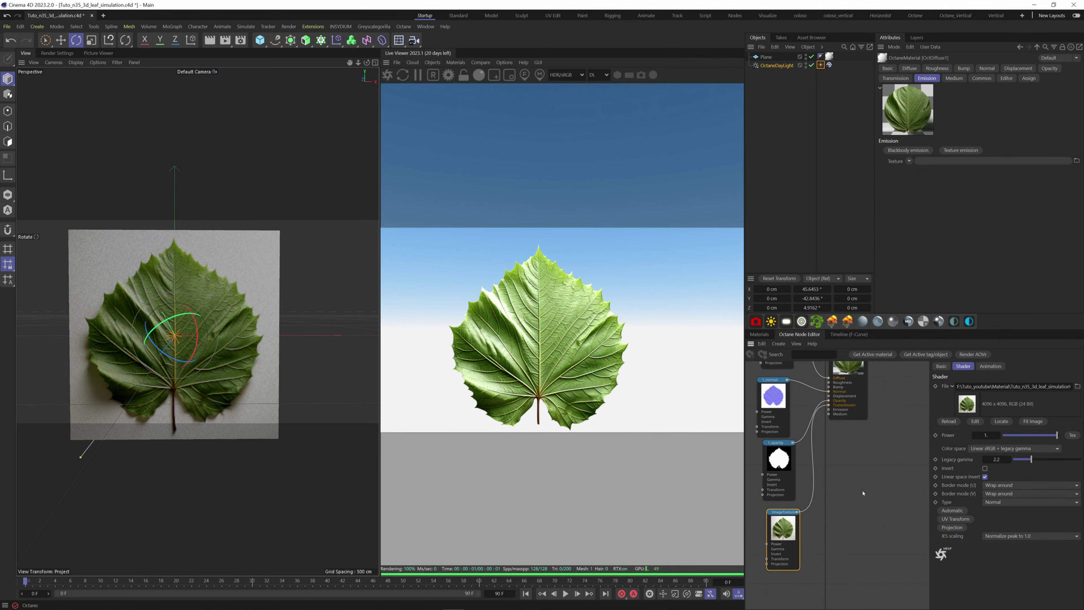
pyautogui.moveTo(998, 435); pyautogui.dragTo(998, 354)
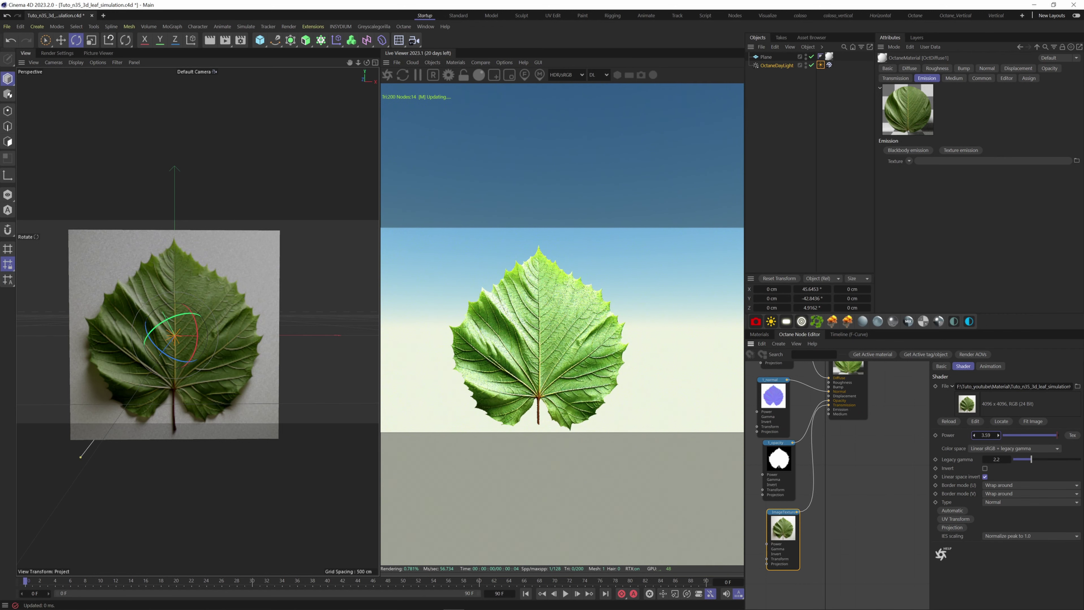
pyautogui.moveTo(1003, 435); pyautogui.dragTo(1014, 449)
pyautogui.write('1')
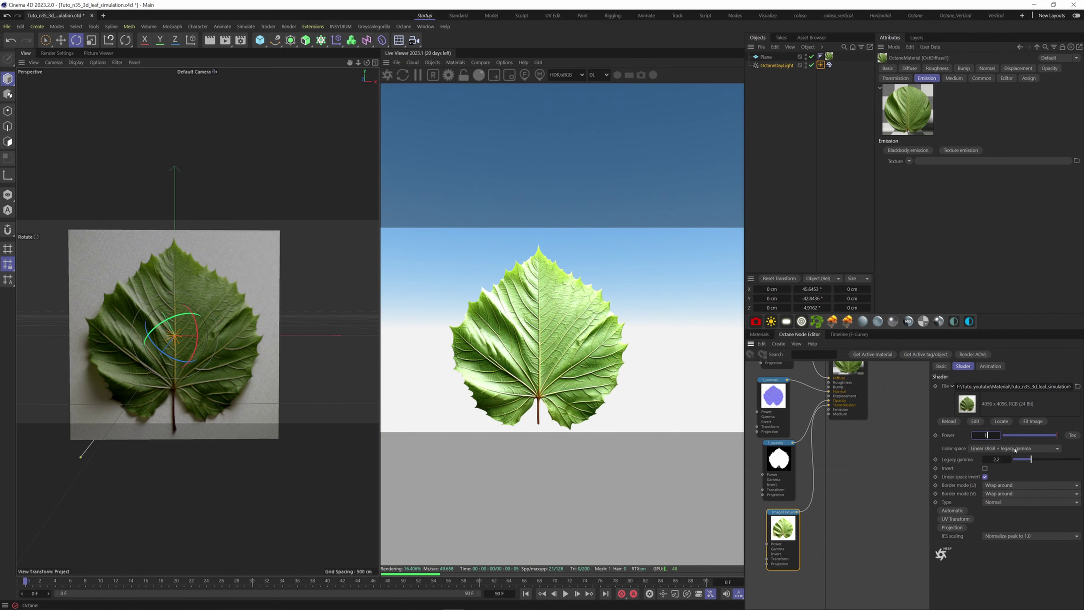
pyautogui.write('.5')
pyautogui.press('Return')
# Duplicate the leaf plane beside the original and build its OctDiffuse2 material from the 2_color, 2_normal and 2_opacity textures
pyautogui.keyDown('alt'); pyautogui.moveTo(241, 343); pyautogui.dragTo(212, 361); pyautogui.keyUp('alt')
pyautogui.scroll(-4, 213, 362)
pyautogui.click(213, 362)
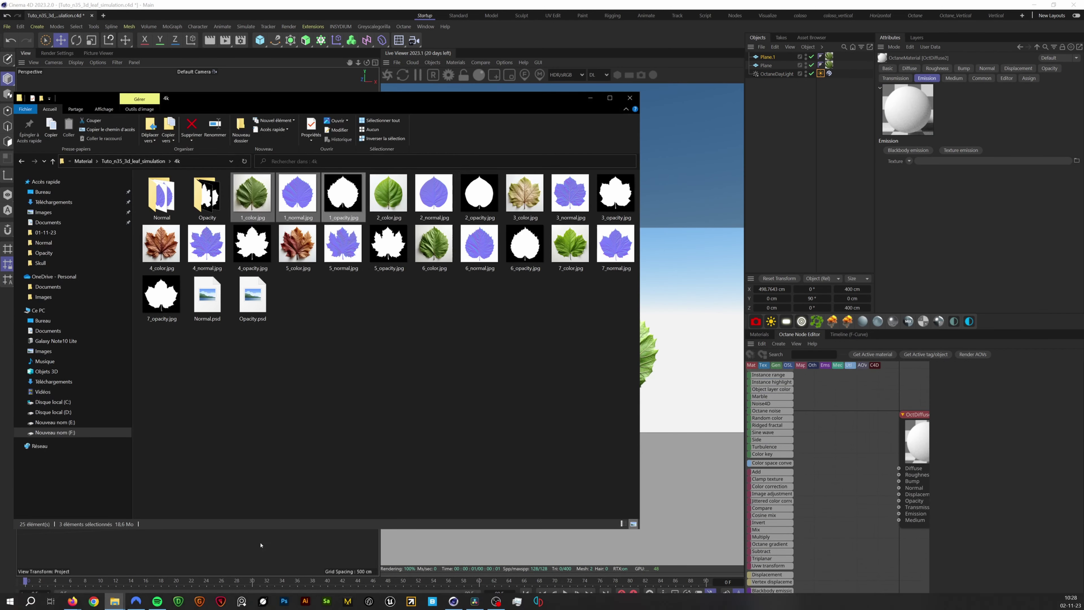
pyautogui.moveTo(299, 244); pyautogui.dragTo(898, 468)
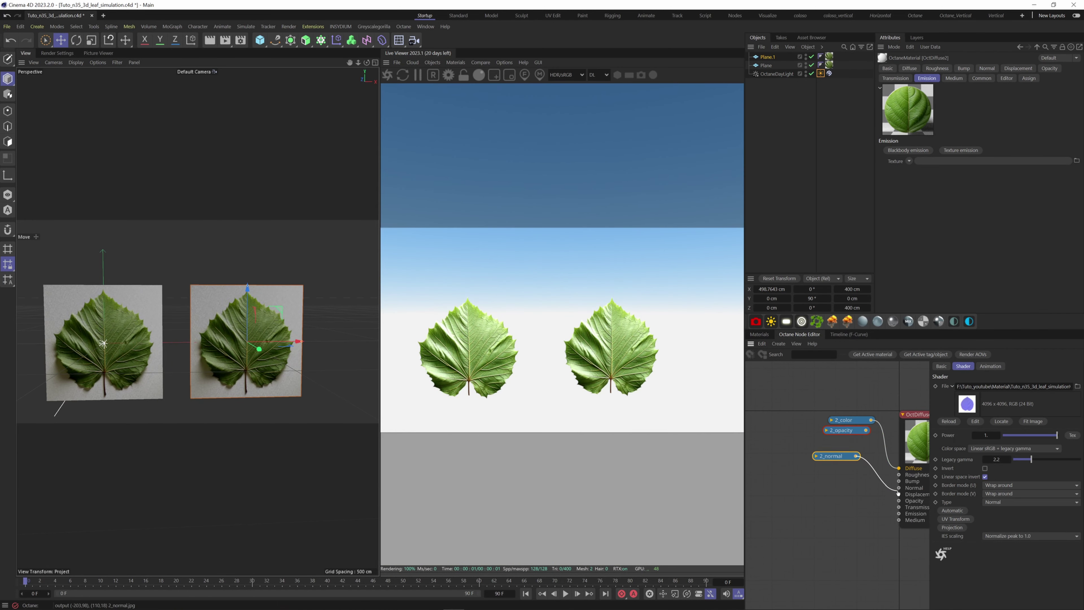
pyautogui.moveTo(866, 430); pyautogui.dragTo(899, 487)
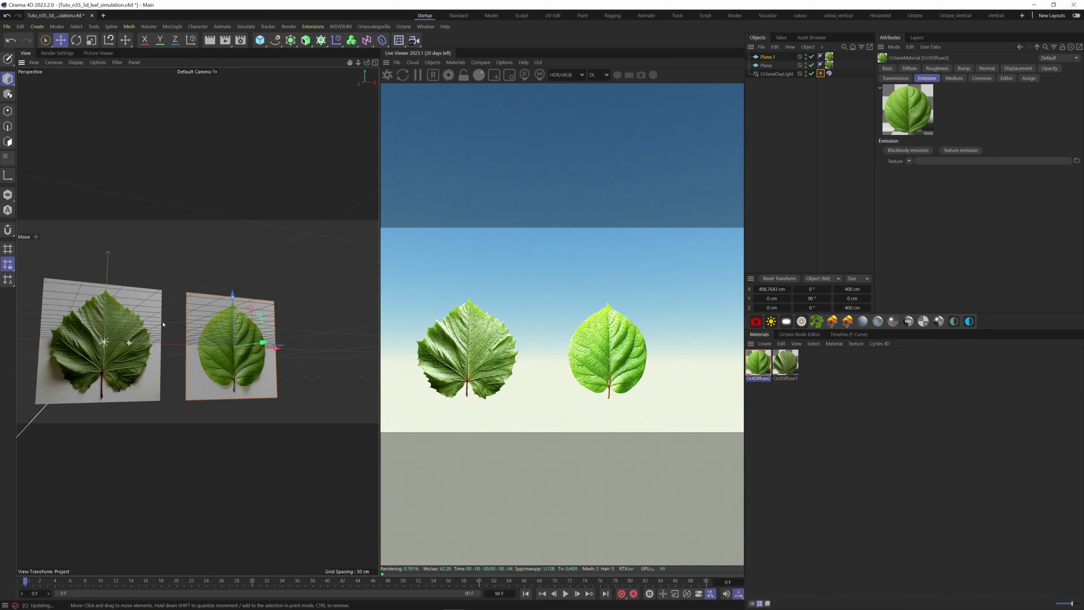
# Move the second leaf plane closer to the first and duplicate the first plane to about 818 cm in X
pyautogui.keyDown('alt'); pyautogui.moveTo(162, 324); pyautogui.dragTo(209, 331); pyautogui.keyUp('alt')
pyautogui.moveTo(301, 344); pyautogui.dragTo(280, 344)
pyautogui.click(107, 354)
pyautogui.keyDown('ctrl'); pyautogui.moveTo(162, 345); pyautogui.dragTo(367, 360); pyautogui.keyUp('ctrl')
pyautogui.keyDown('alt'); pyautogui.moveTo(256, 355); pyautogui.dragTo(222, 350); pyautogui.keyUp('alt')
# Build diffuse materials for the remaining leaf planes from the numbered color, normal and opacity textures, and save an incremental project version
pyautogui.click(862, 320)
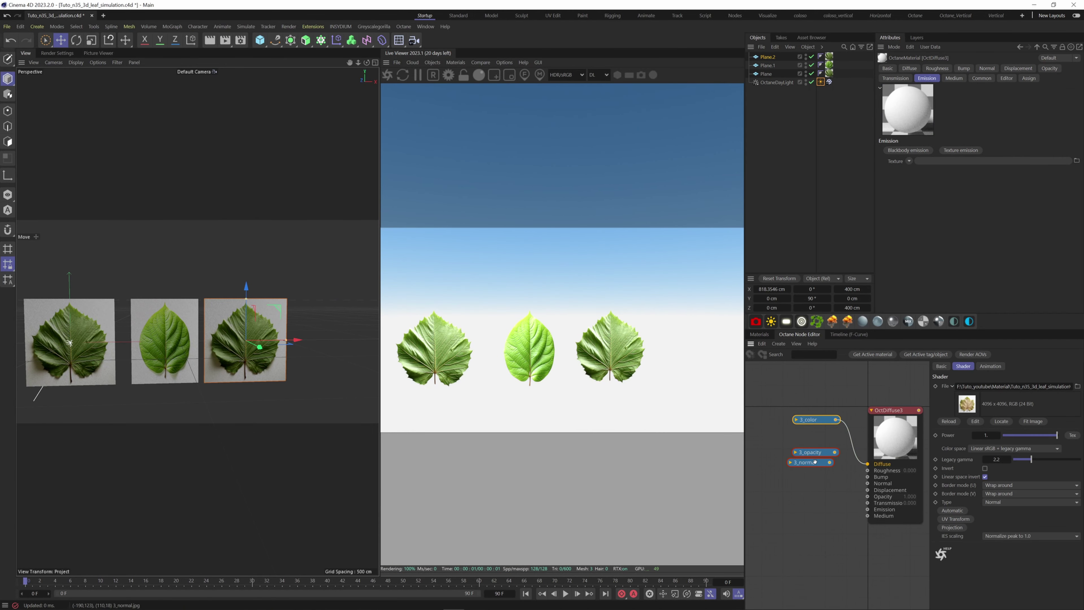
pyautogui.moveTo(827, 507); pyautogui.dragTo(866, 504)
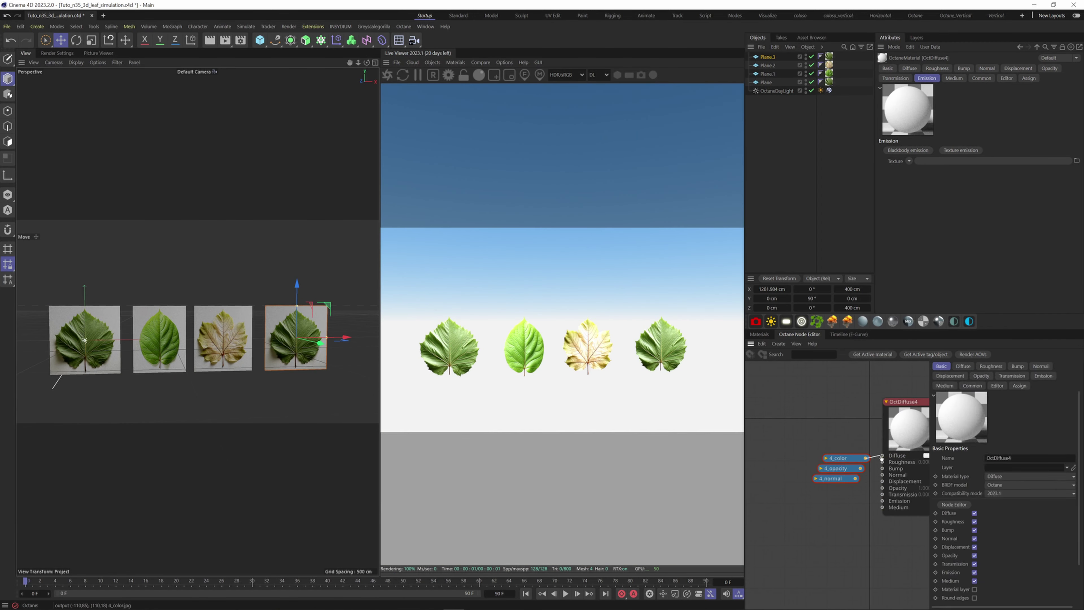
pyautogui.moveTo(830, 463); pyautogui.dragTo(882, 487)
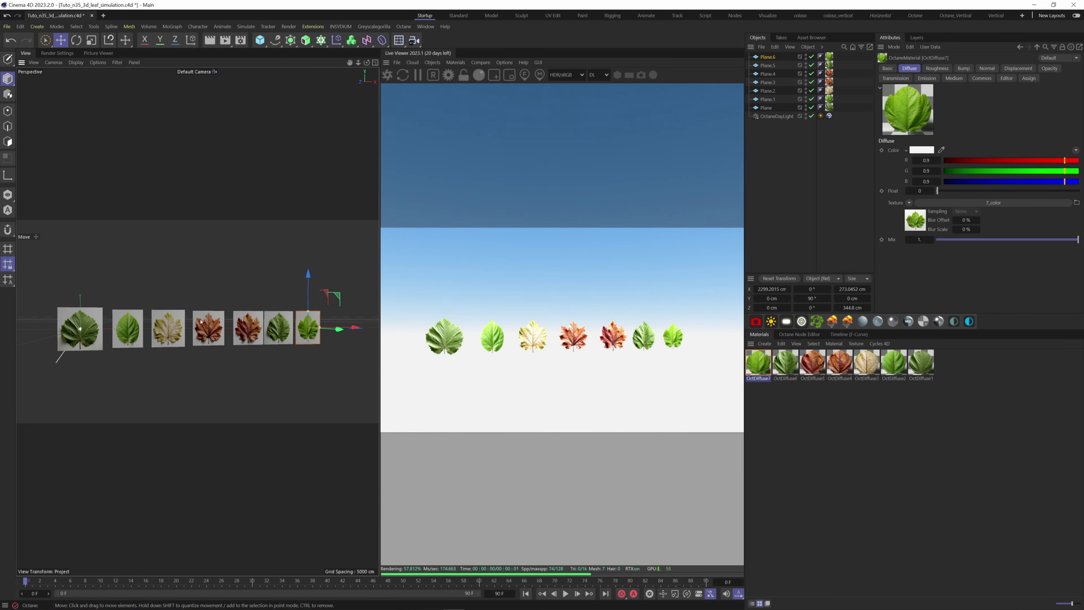
pyautogui.hotkey('ctrl', 'alt', 's')
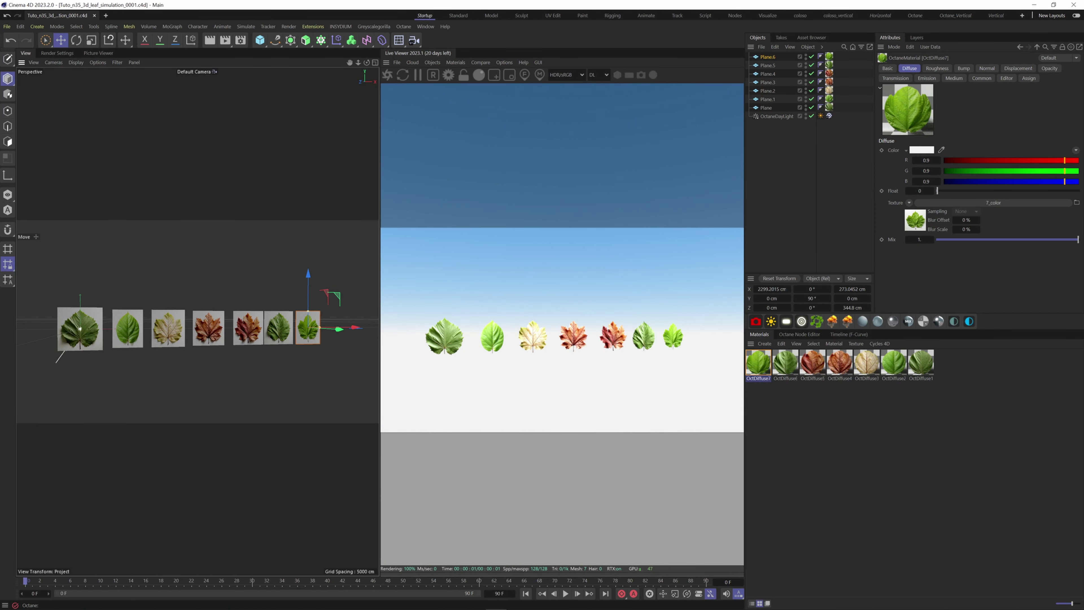
# Switch the perspective view's shading to Hidden Line
pyautogui.scroll(-1, 201, 283)
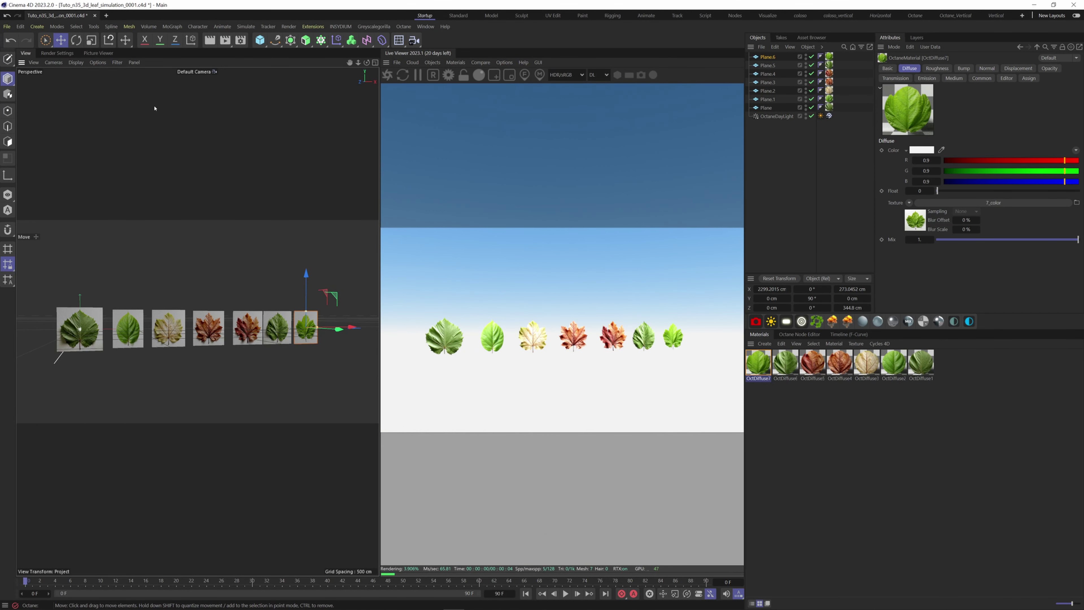
pyautogui.click(98, 62)
pyautogui.moveTo(81, 64)
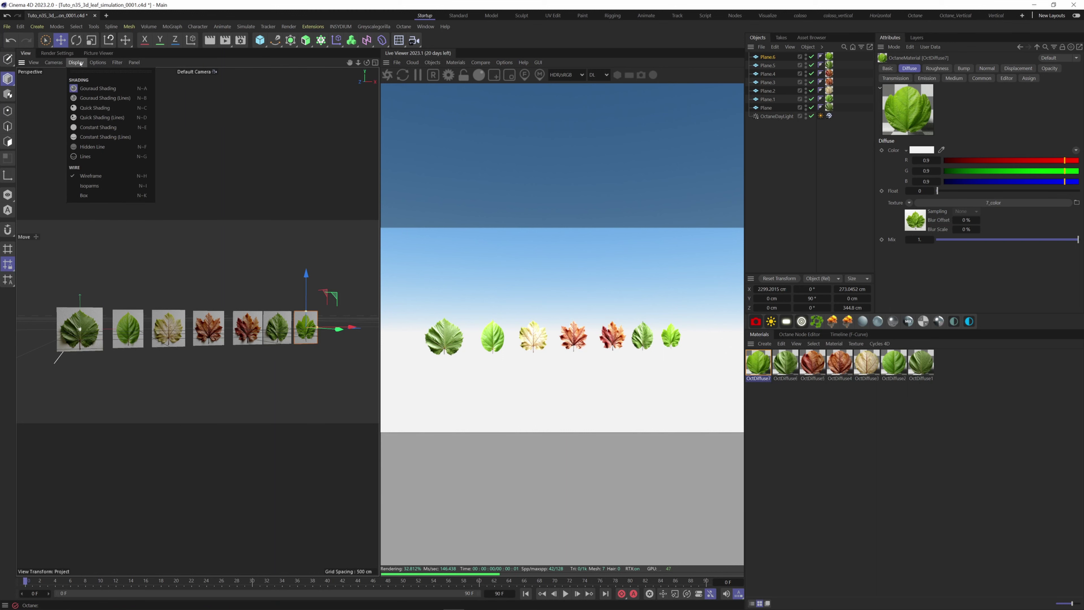
pyautogui.click(91, 146)
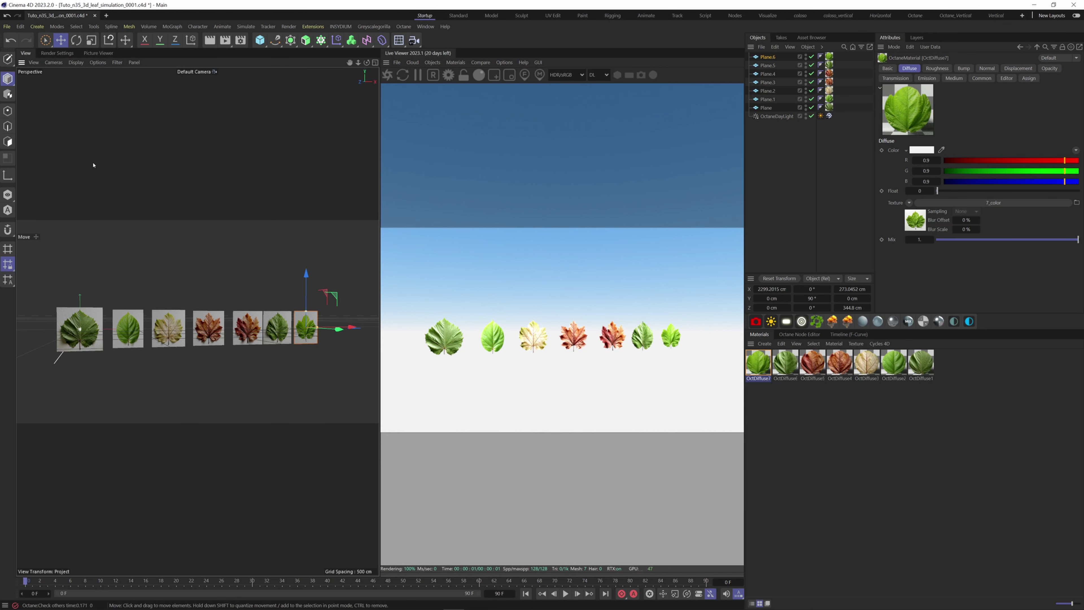
# Select all seven leaf planes and set their width and height segments to 15
pyautogui.keyDown('alt'); pyautogui.moveTo(159, 327); pyautogui.dragTo(110, 319); pyautogui.keyUp('alt')
pyautogui.keyDown('shift'); pyautogui.click(766, 108); pyautogui.keyUp('shift')
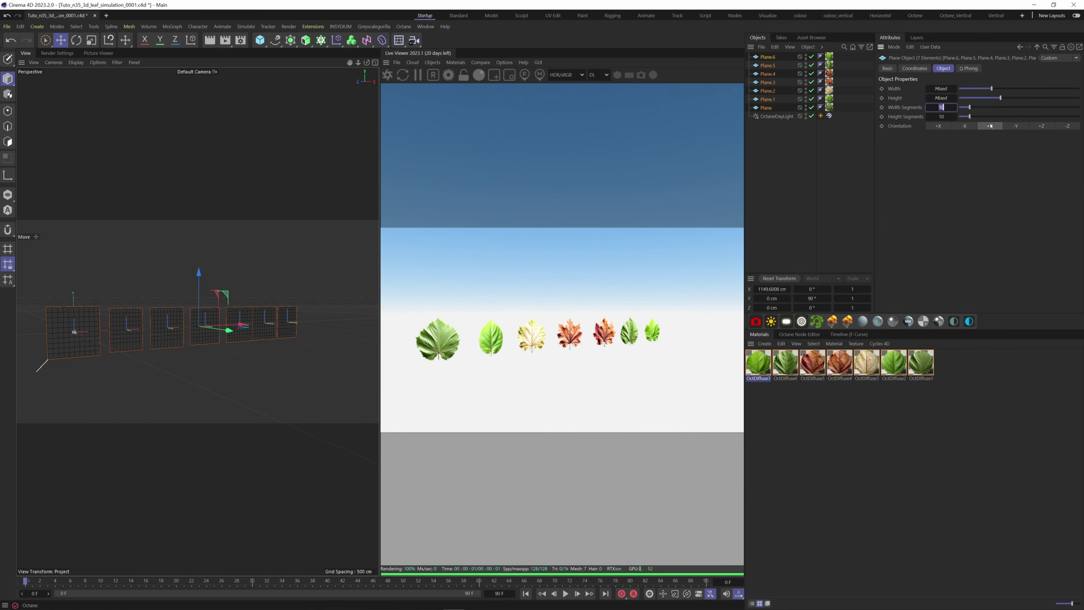
pyautogui.press('Return')
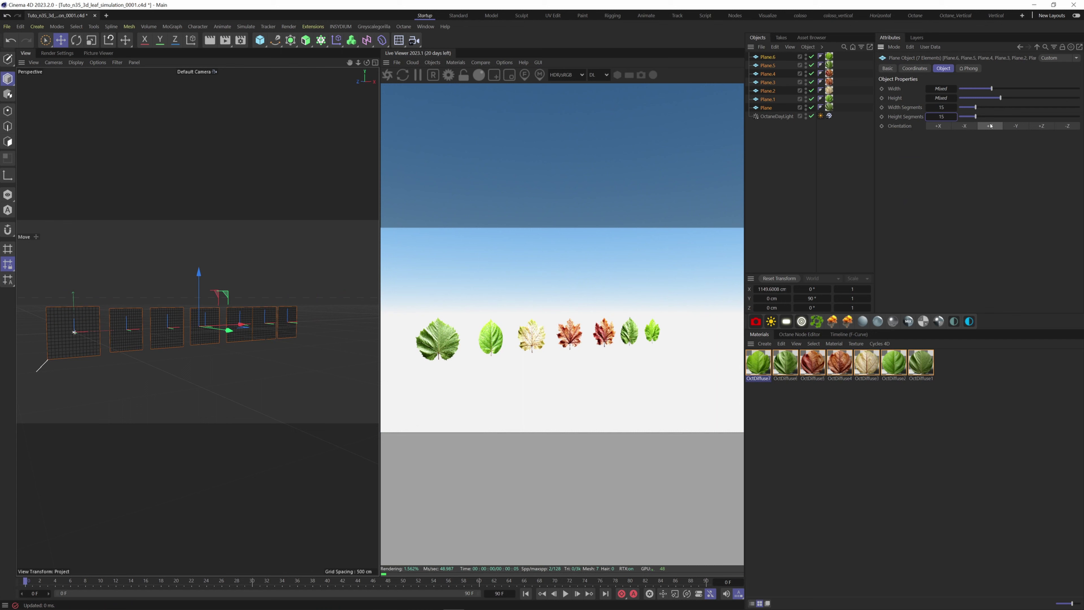
# Convert all seven leaf planes into editable polygon objects
pyautogui.scroll(3, 187, 309)
pyautogui.keyDown('alt'); pyautogui.moveTo(186, 309); pyautogui.dragTo(229, 290, button='middle'); pyautogui.keyUp('alt')
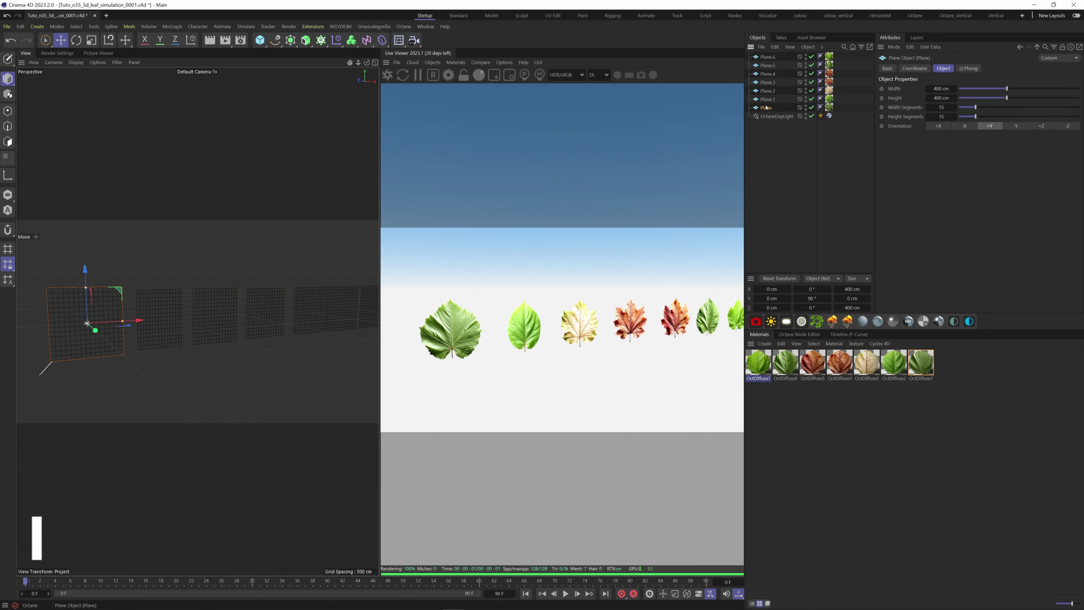
pyautogui.press('c')
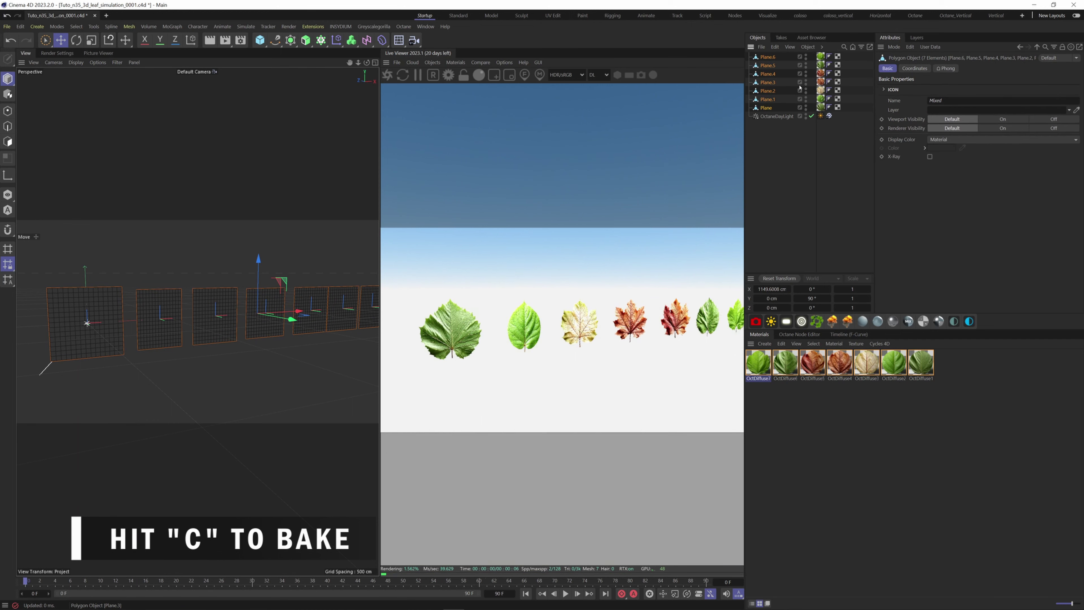
pyautogui.scroll(-1, 210, 315)
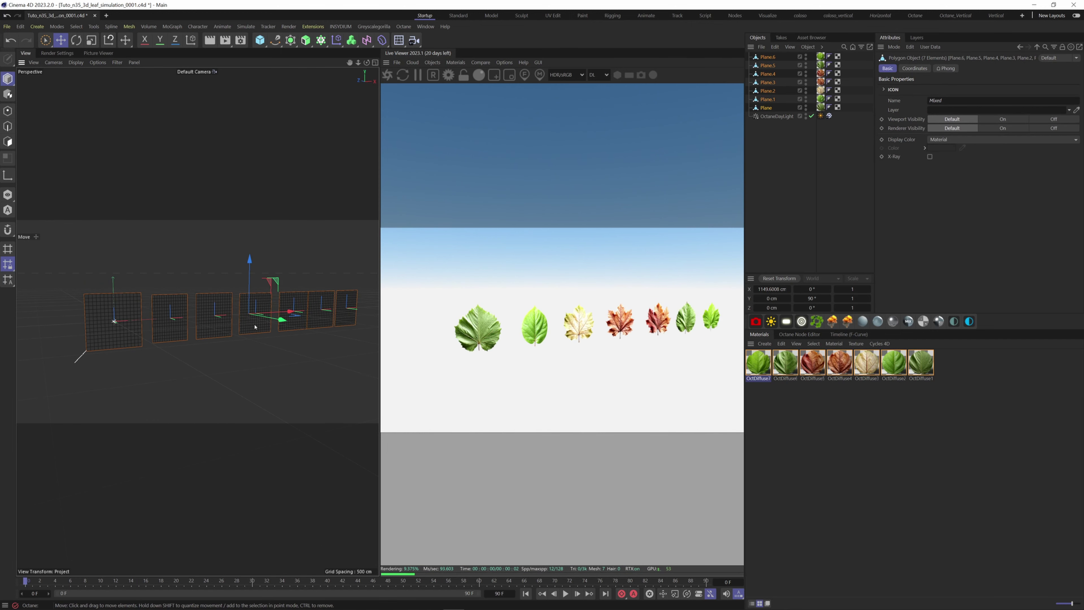
pyautogui.scroll(-2, 210, 315)
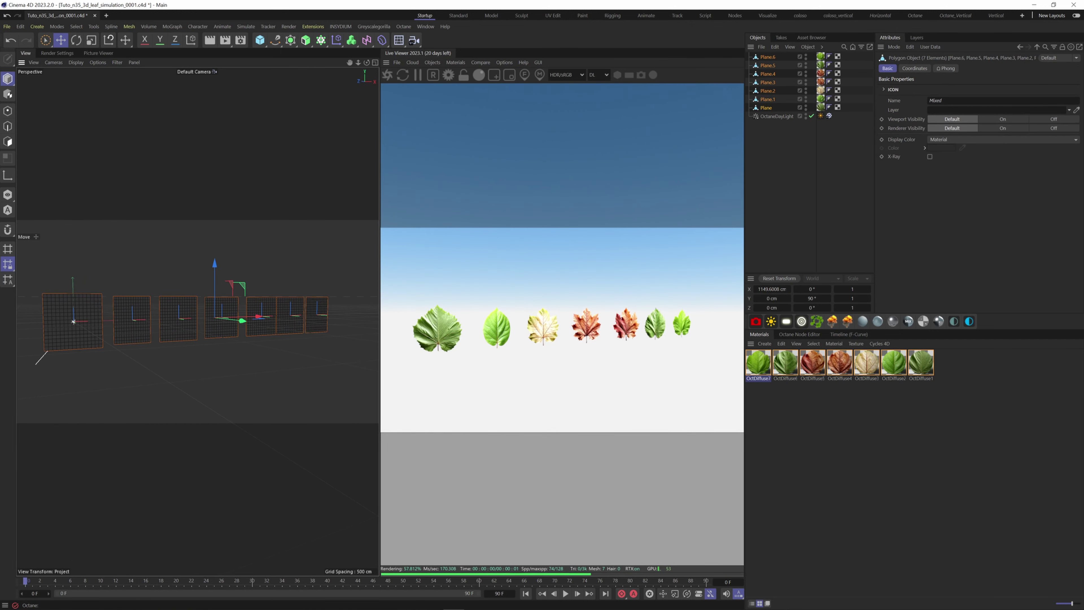
# Duplicate all seven leaf planes upward to about 660 cm in Y and rotate the duplicated row 180°
pyautogui.click(784, 209)
pyautogui.click(768, 107)
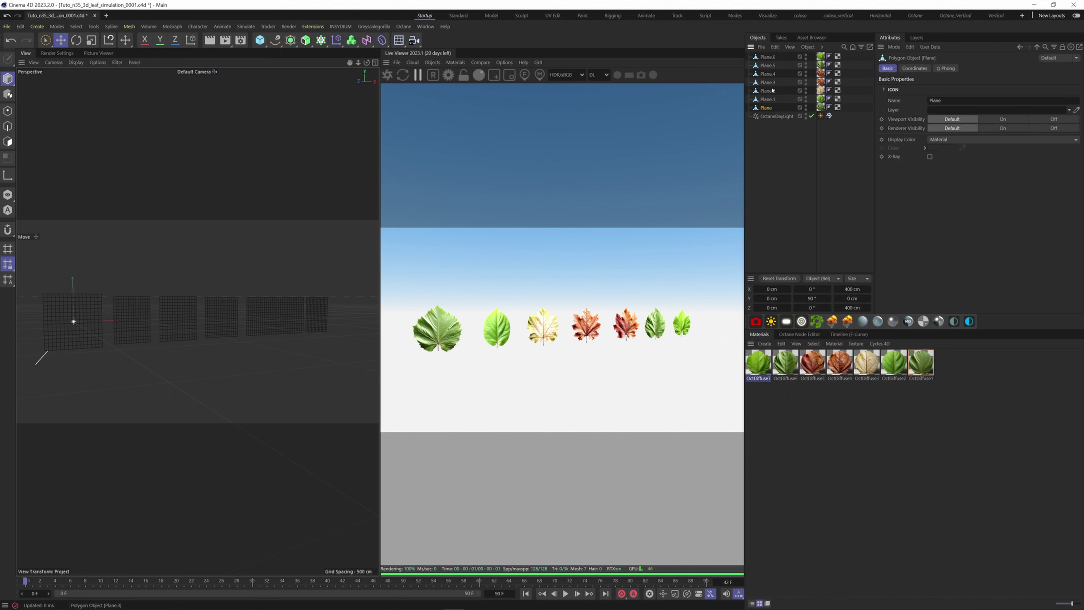
pyautogui.keyDown('shift'); pyautogui.click(773, 59); pyautogui.keyUp('shift')
pyautogui.keyDown('ctrl'); pyautogui.moveTo(214, 264); pyautogui.dragTo(215, 186); pyautogui.keyUp('ctrl')
pyautogui.keyDown('alt'); pyautogui.moveTo(226, 272); pyautogui.dragTo(229, 315, button='middle'); pyautogui.keyUp('alt')
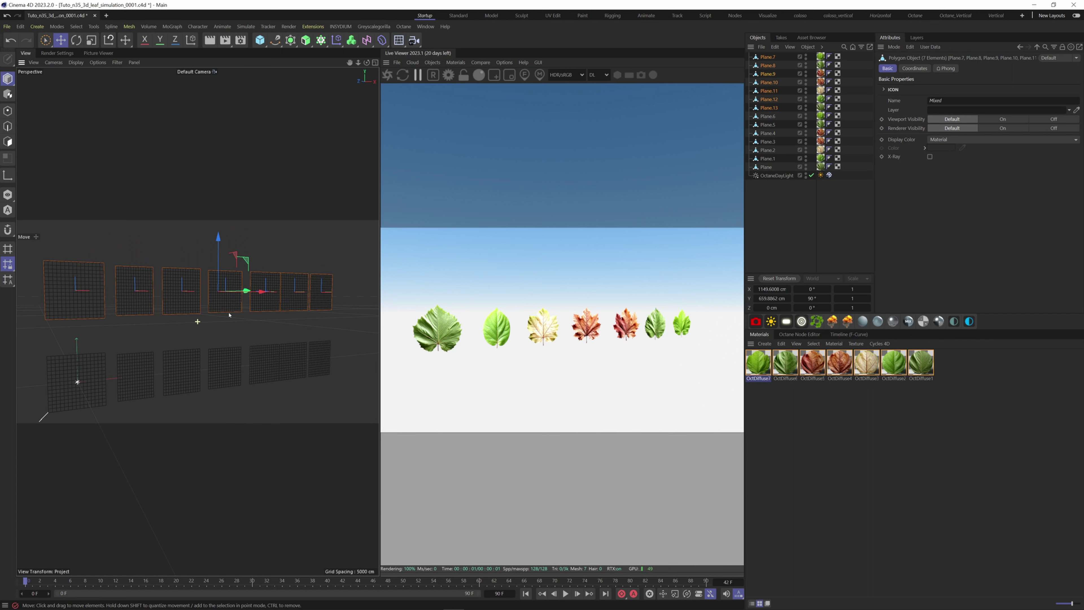
pyautogui.press('r')
pyautogui.moveTo(211, 292); pyautogui.dragTo(294, 292)
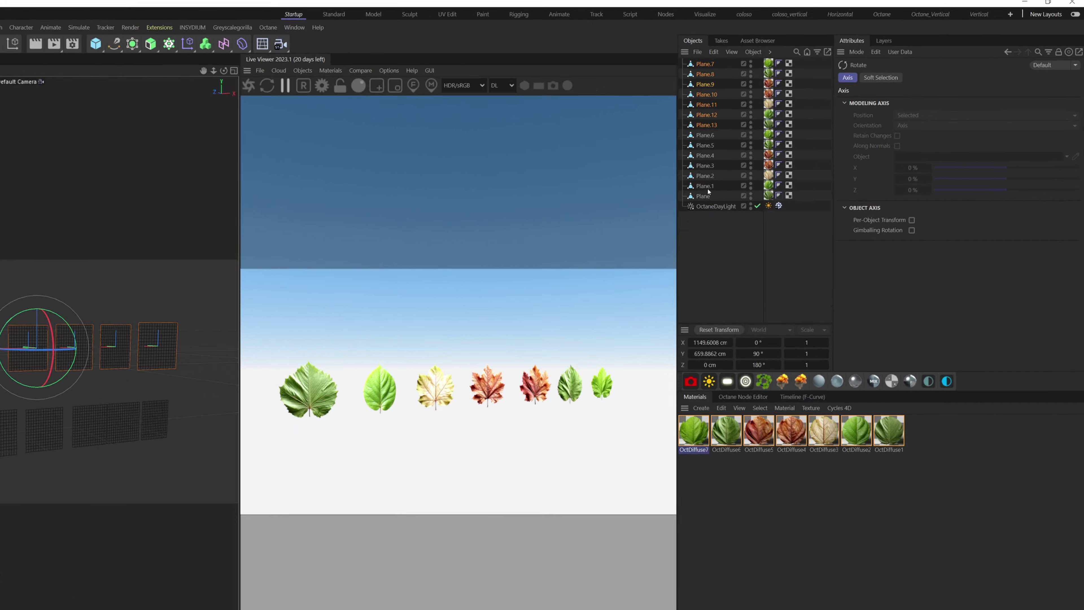
# Add a Cloth simulation tag to all fourteen leaf planes
pyautogui.click(708, 193)
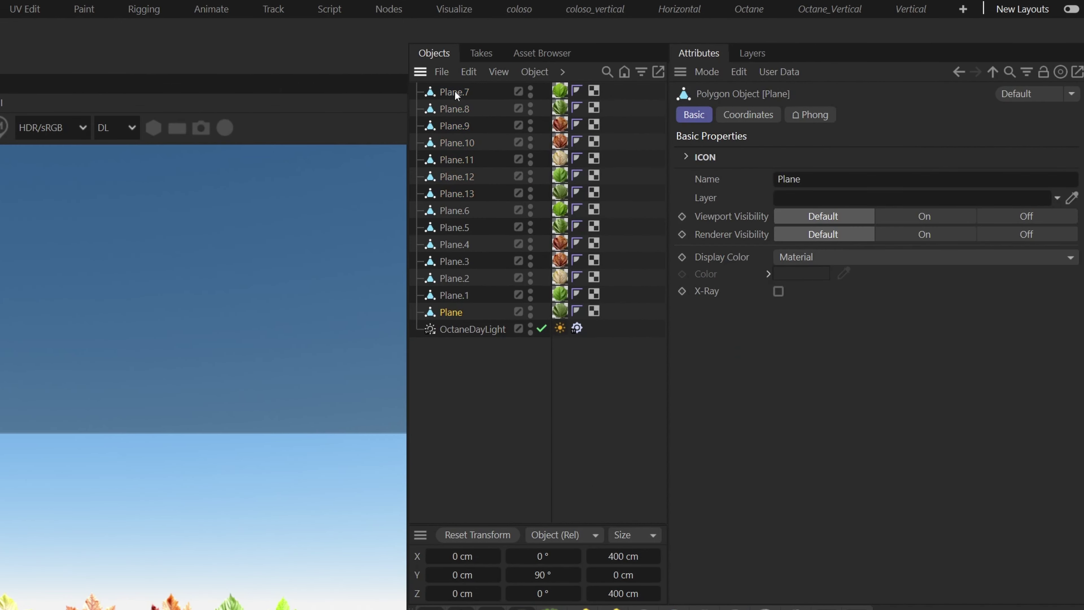
pyautogui.keyDown('shift'); pyautogui.click(454, 94); pyautogui.keyUp('shift')
pyautogui.rightClick(455, 94)
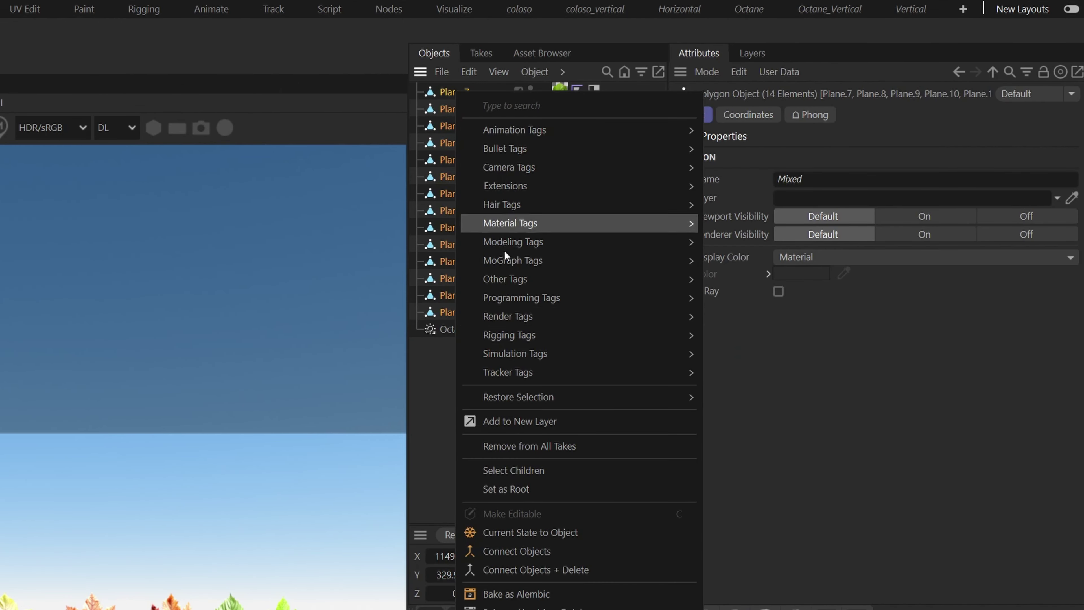
pyautogui.moveTo(521, 315)
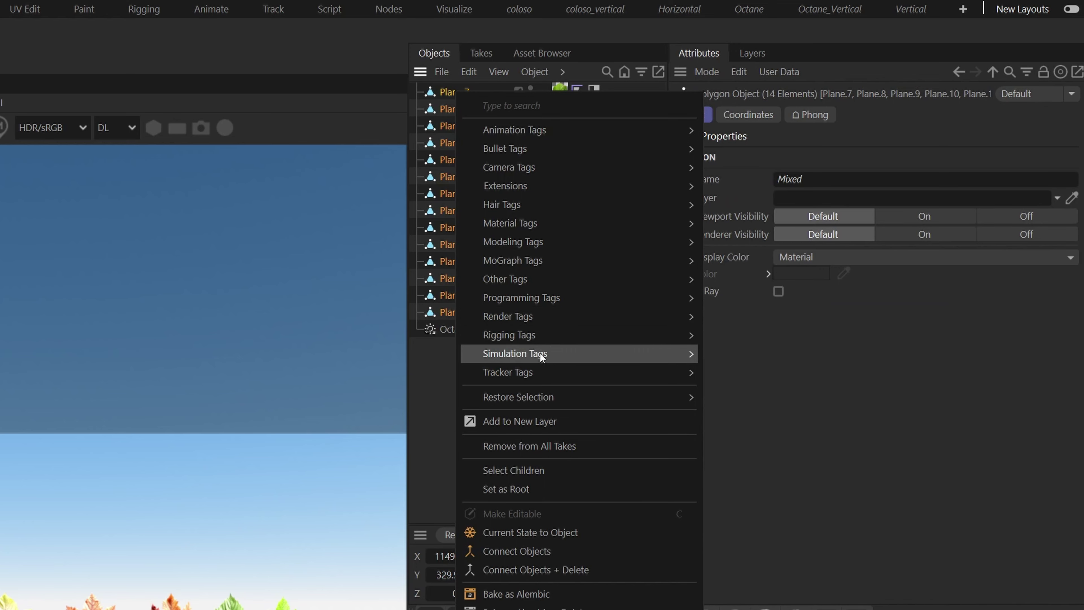
pyautogui.moveTo(527, 353)
pyautogui.click(747, 363)
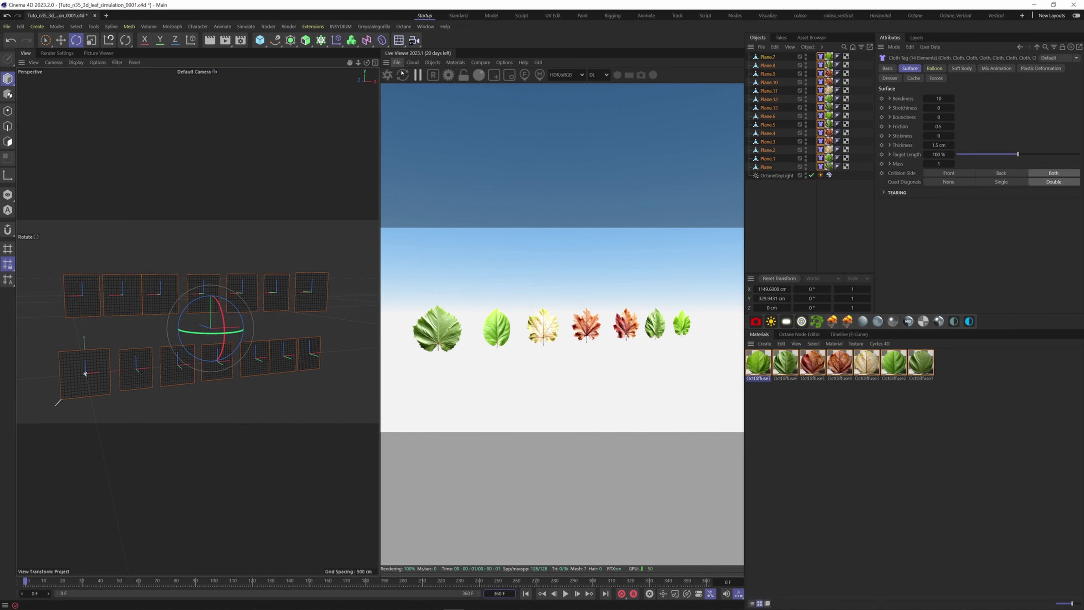
# Undock the Octane Live Viewer and close it
pyautogui.click(386, 62)
pyautogui.click(409, 72)
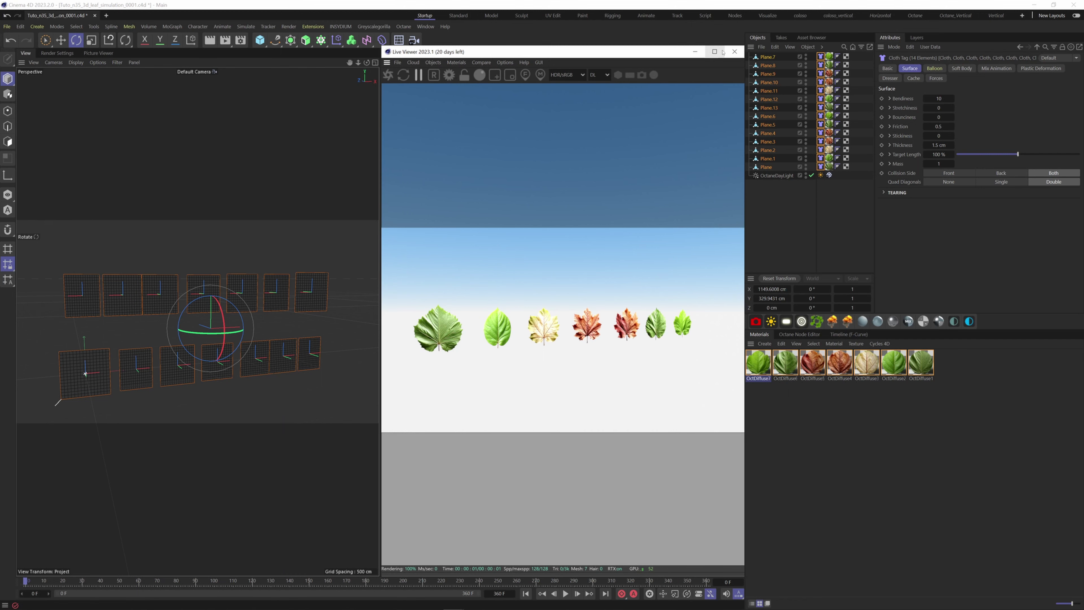
pyautogui.click(734, 52)
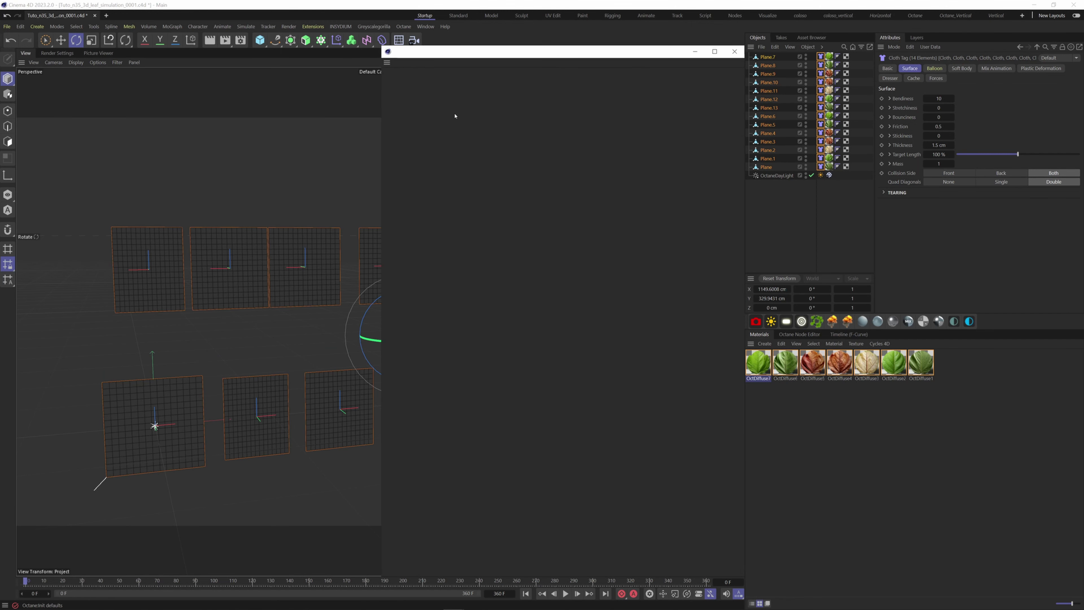
# Play the cloth simulation and watch how both rows of leaf planes move
pyautogui.keyDown('alt'); pyautogui.moveTo(305, 313); pyautogui.dragTo(456, 394); pyautogui.keyUp('alt')
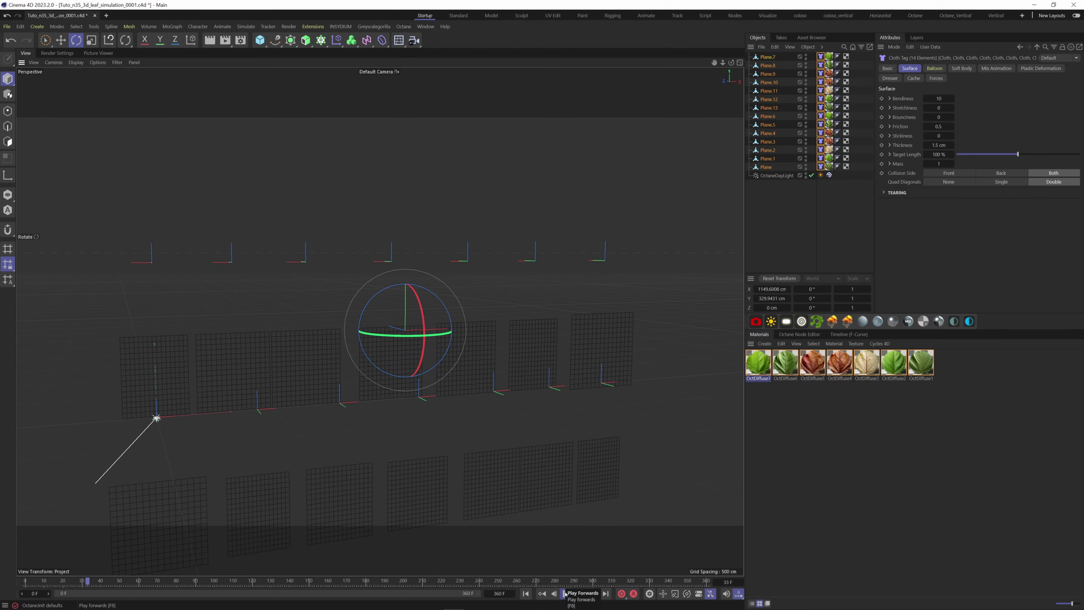
pyautogui.scroll(-6, 329, 344)
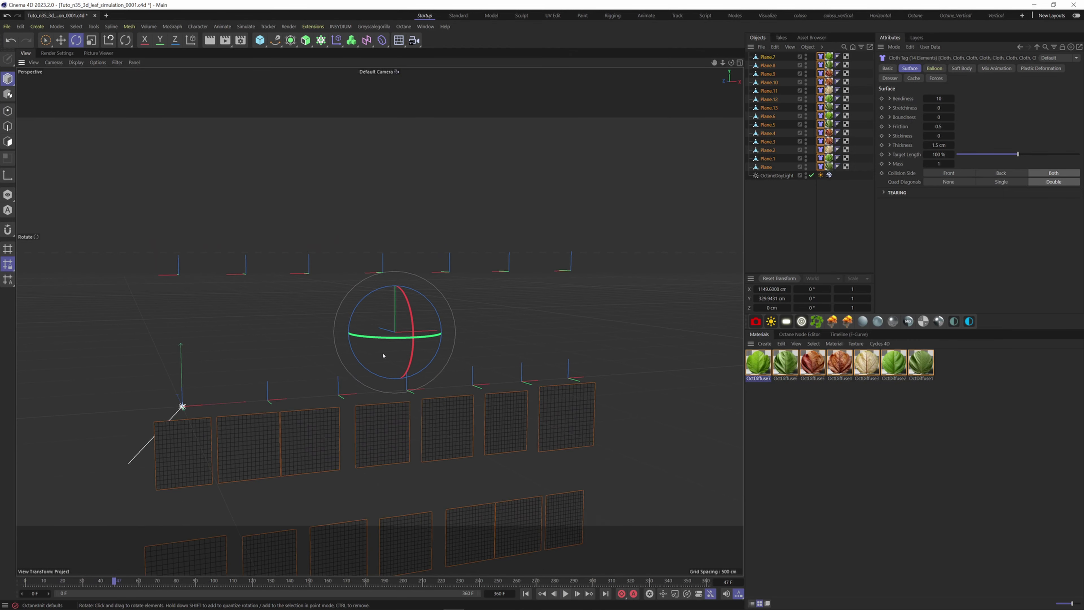
pyautogui.click(567, 594)
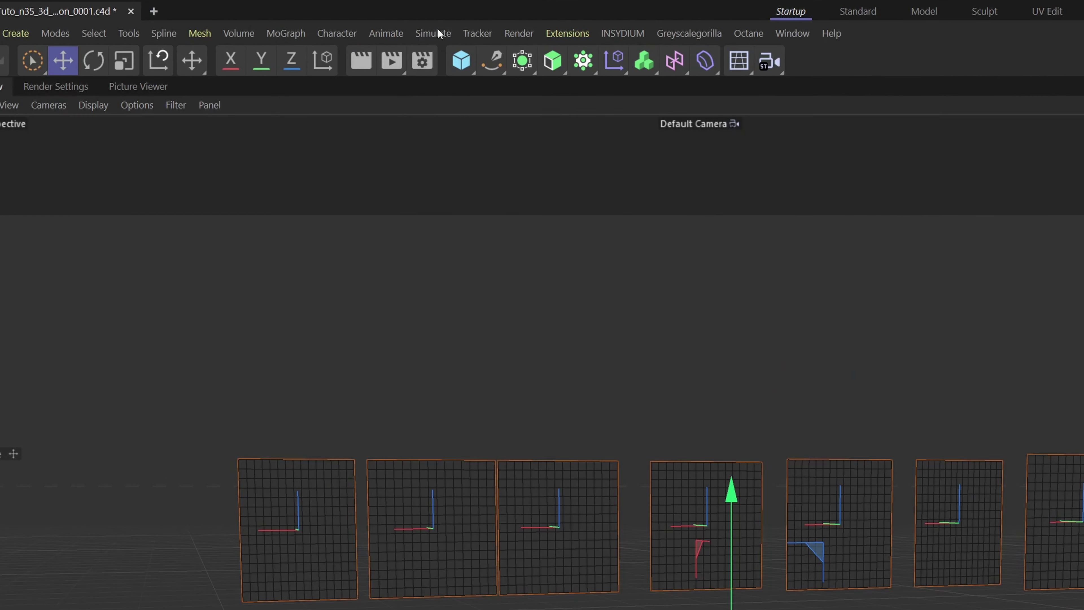
# Add a Wind force to the scene and rotate it 90° in pitch to blow upward
pyautogui.click(438, 30)
pyautogui.moveTo(474, 66)
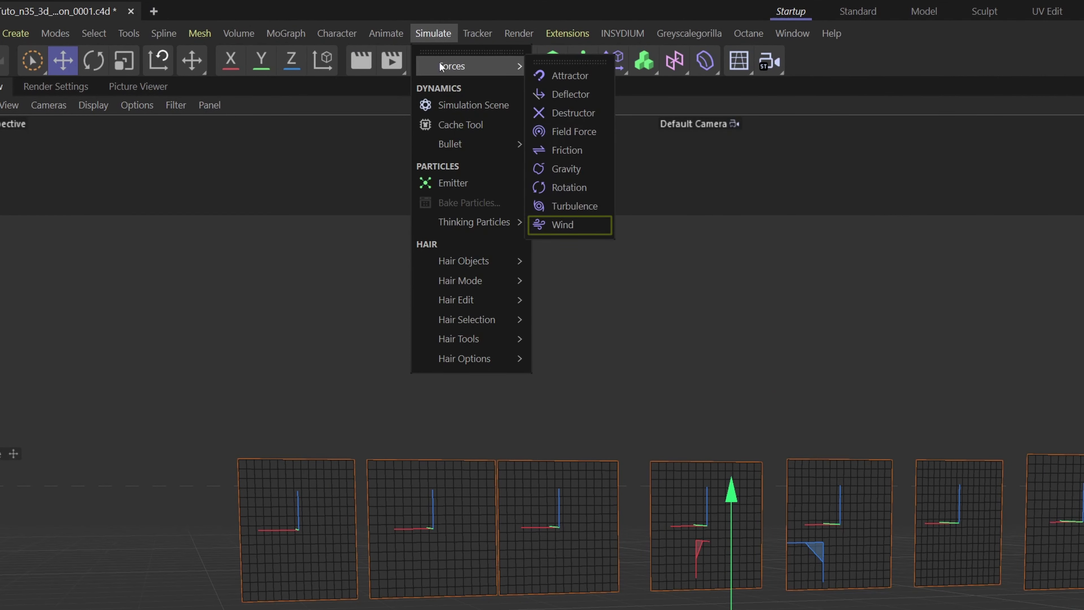
pyautogui.click(570, 228)
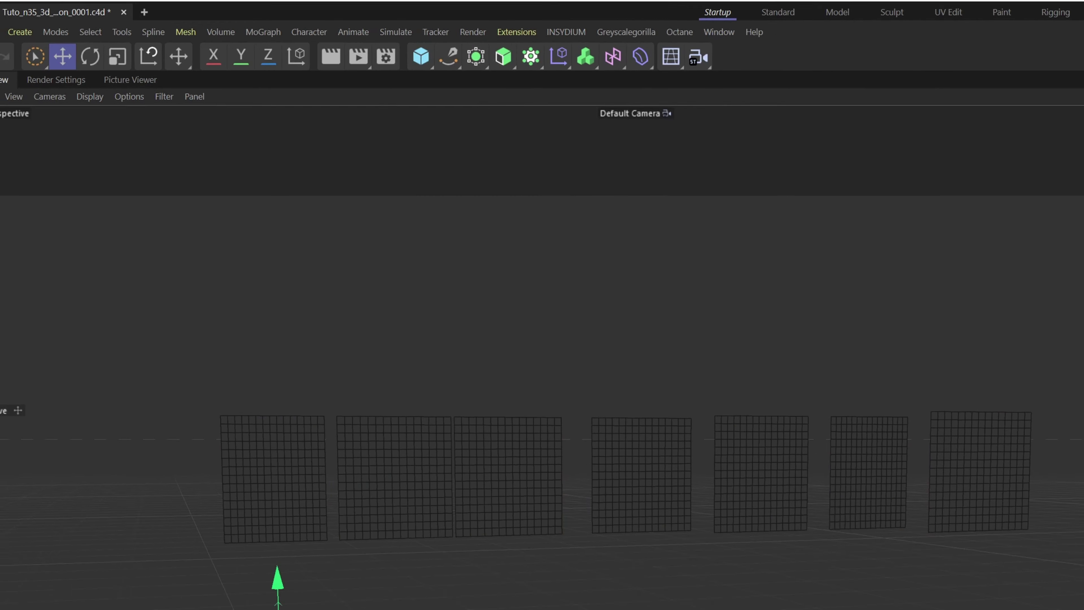
pyautogui.press('r')
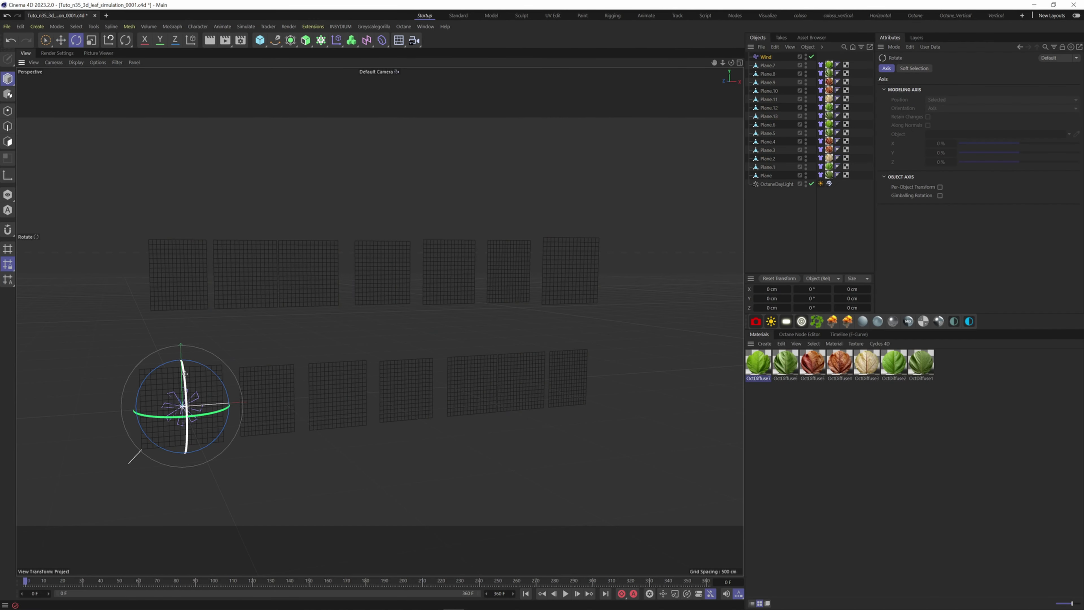
pyautogui.moveTo(184, 373); pyautogui.dragTo(184, 468)
# Move the Wind object beneath the middle of the leaf rows, to about X 1017, Y -260 and Z 13 cm
pyautogui.press('e')
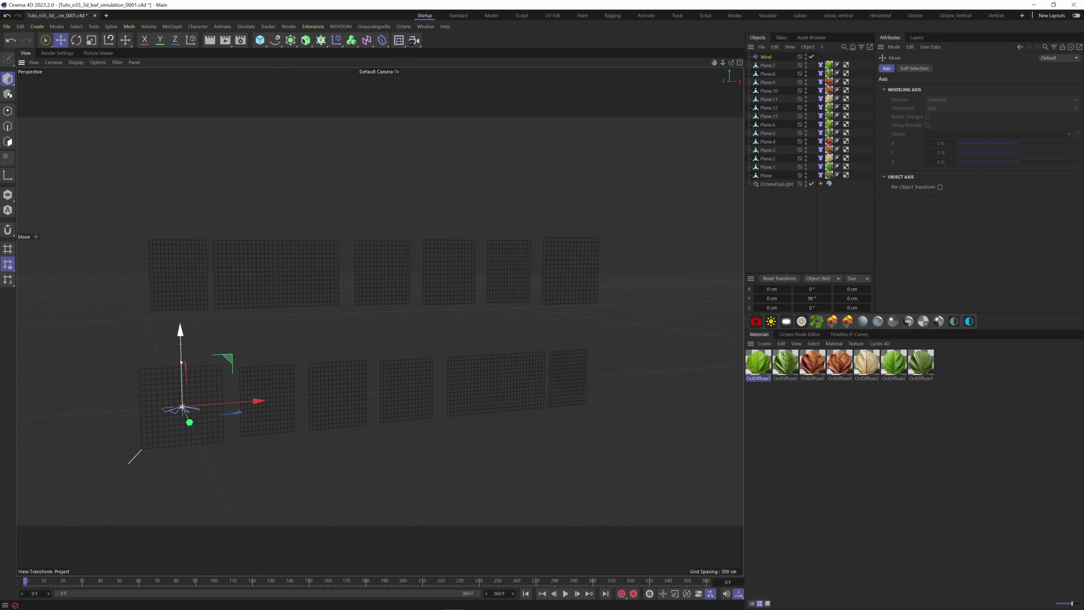
pyautogui.moveTo(182, 334); pyautogui.dragTo(182, 413)
pyautogui.moveTo(263, 472); pyautogui.dragTo(472, 443)
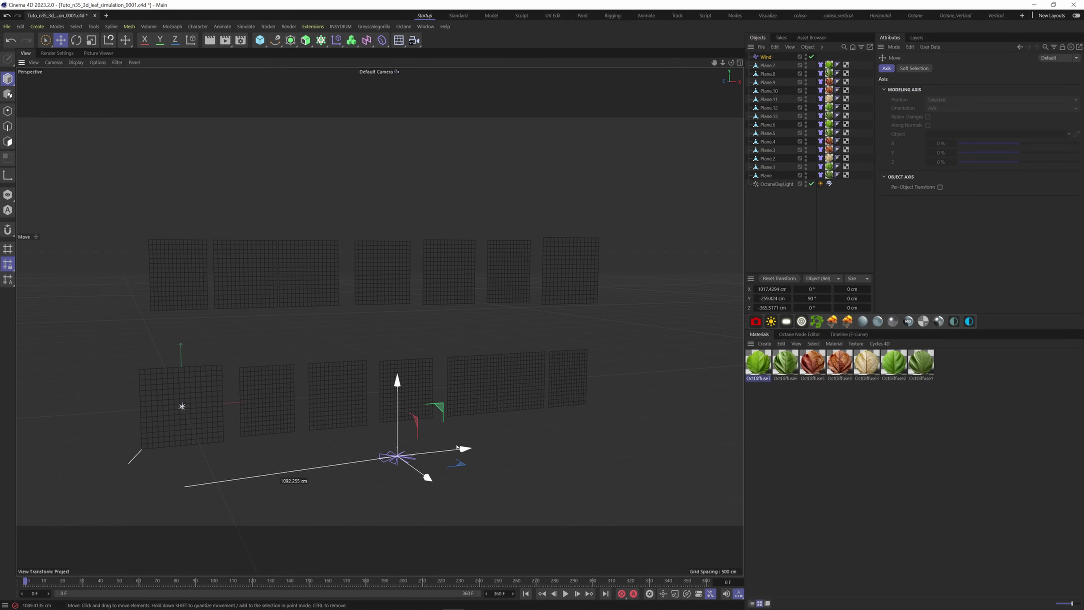
pyautogui.keyDown('alt'); pyautogui.moveTo(365, 431); pyautogui.dragTo(409, 425); pyautogui.keyUp('alt')
pyautogui.moveTo(494, 458); pyautogui.dragTo(438, 449)
# Select the Cloth tags of all fourteen planes and add the Wind object to their Forces list
pyautogui.moveTo(560, 110); pyautogui.dragTo(557, 333)
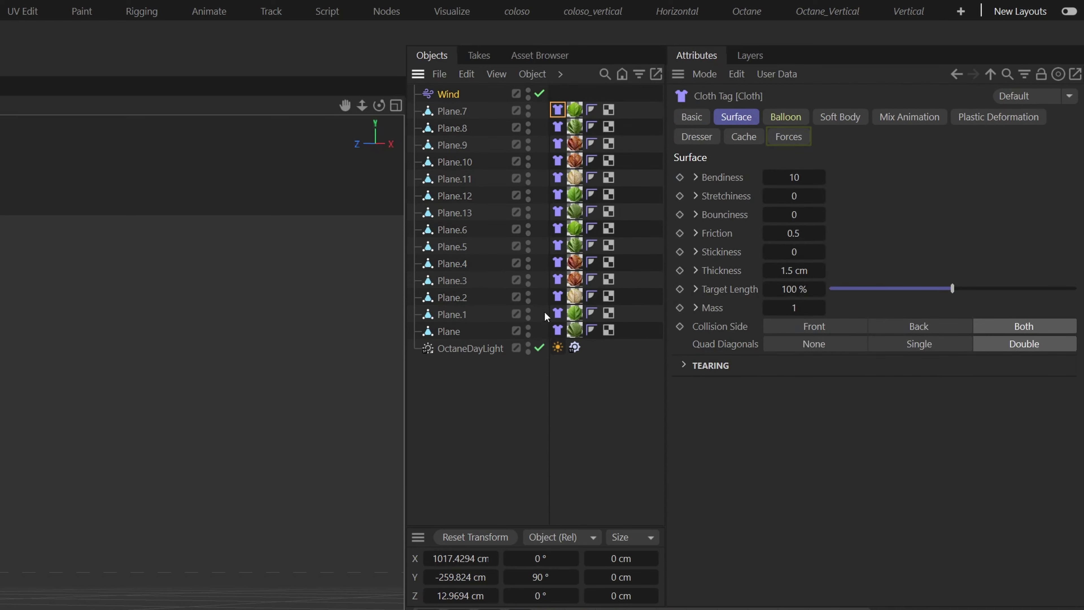
pyautogui.click(785, 138)
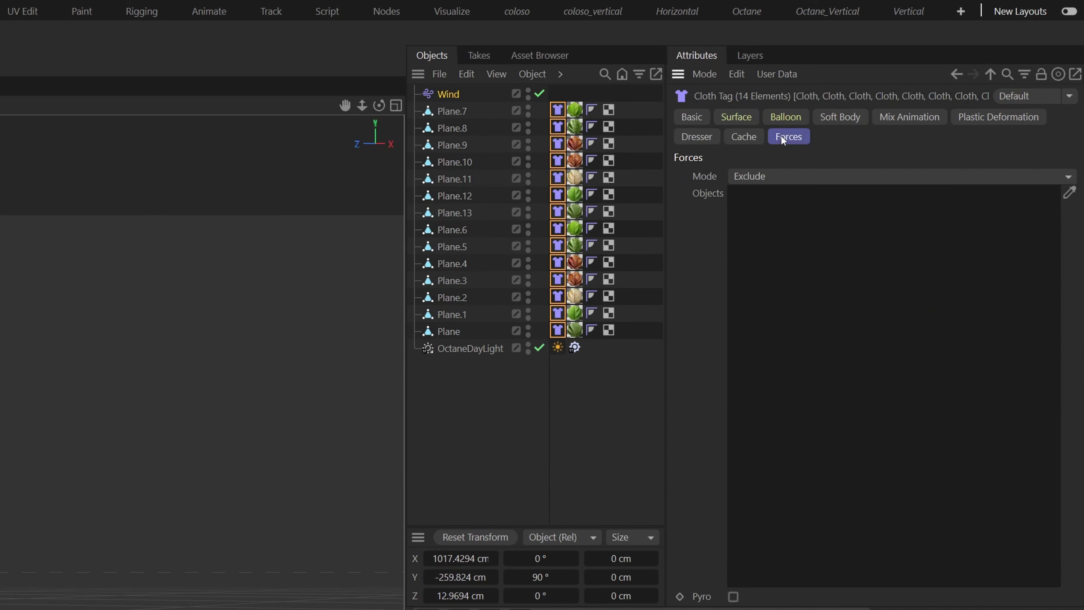
pyautogui.moveTo(445, 97); pyautogui.dragTo(781, 191)
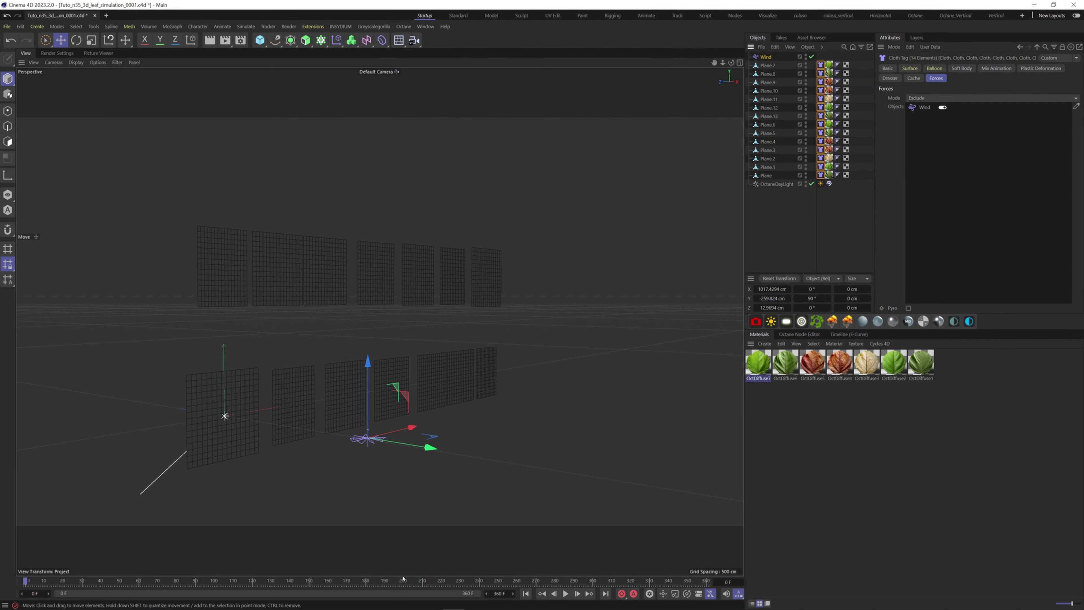
# Replay the simulation from the first frame to check the wind's effect on the leaf planes
pyautogui.click(525, 593)
pyautogui.keyDown('alt'); pyautogui.moveTo(421, 300); pyautogui.dragTo(379, 319); pyautogui.keyUp('alt')
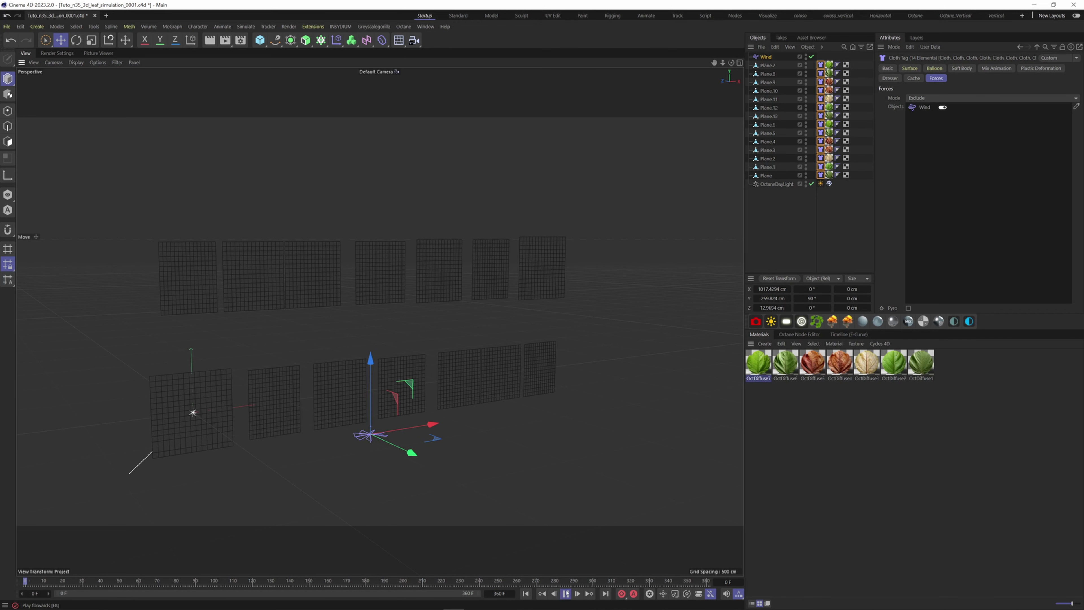
pyautogui.click(565, 593)
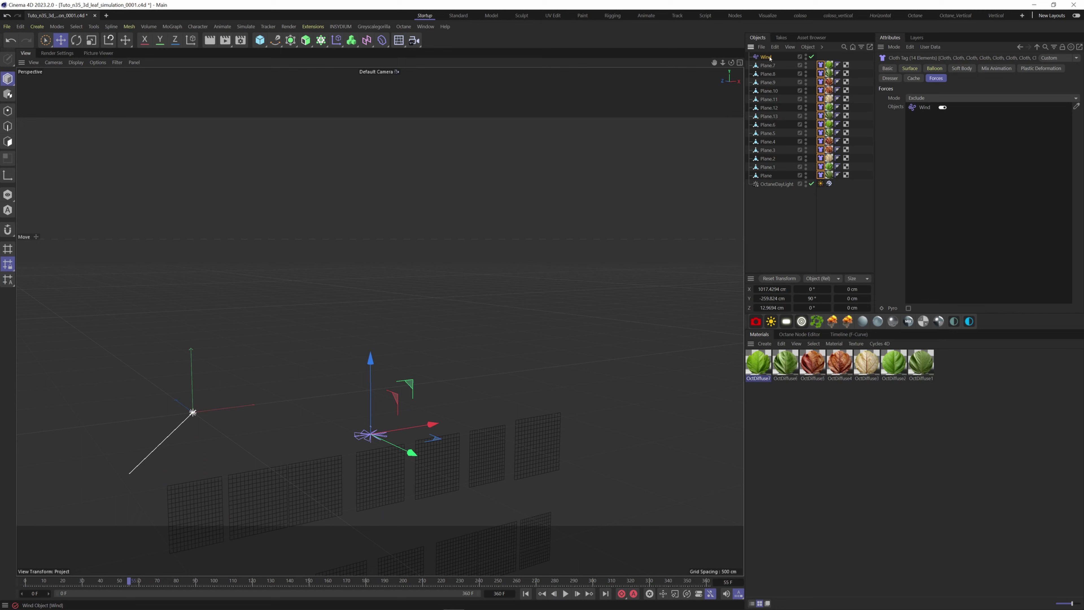
# Set the Wind object's speed to 2000 cm and replay the simulation from the first frame
pyautogui.click(759, 57)
pyautogui.click(942, 69)
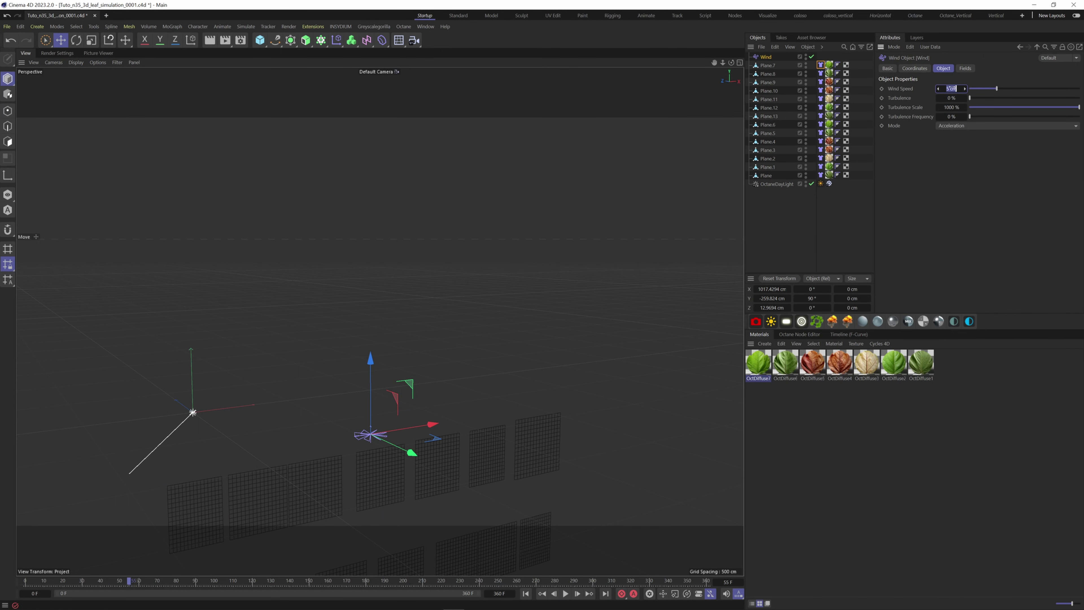
pyautogui.click(953, 88)
pyautogui.write('2000')
pyautogui.press('Return')
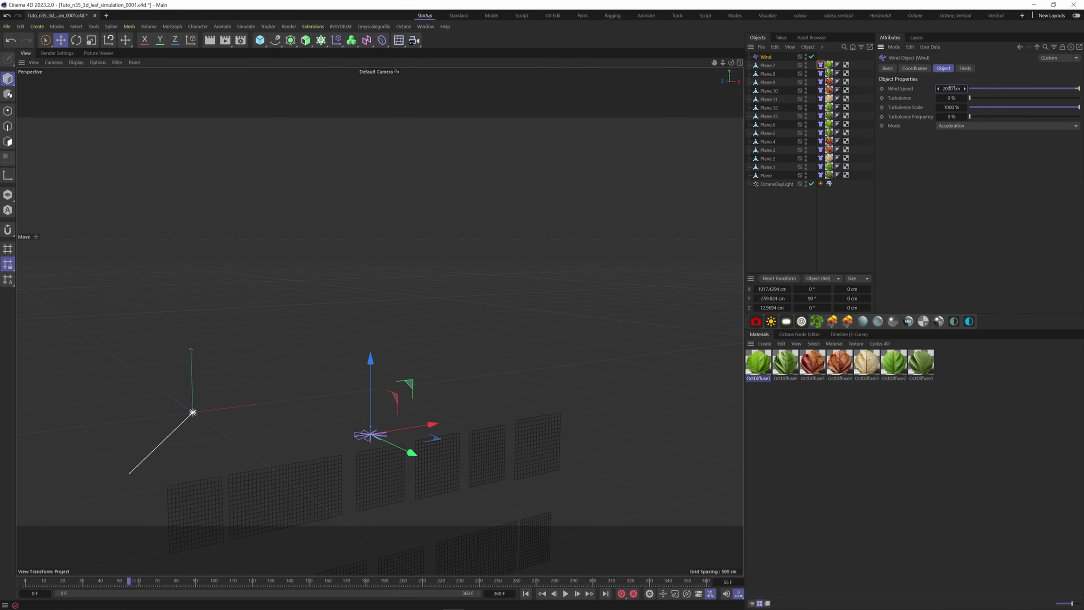
pyautogui.click(525, 594)
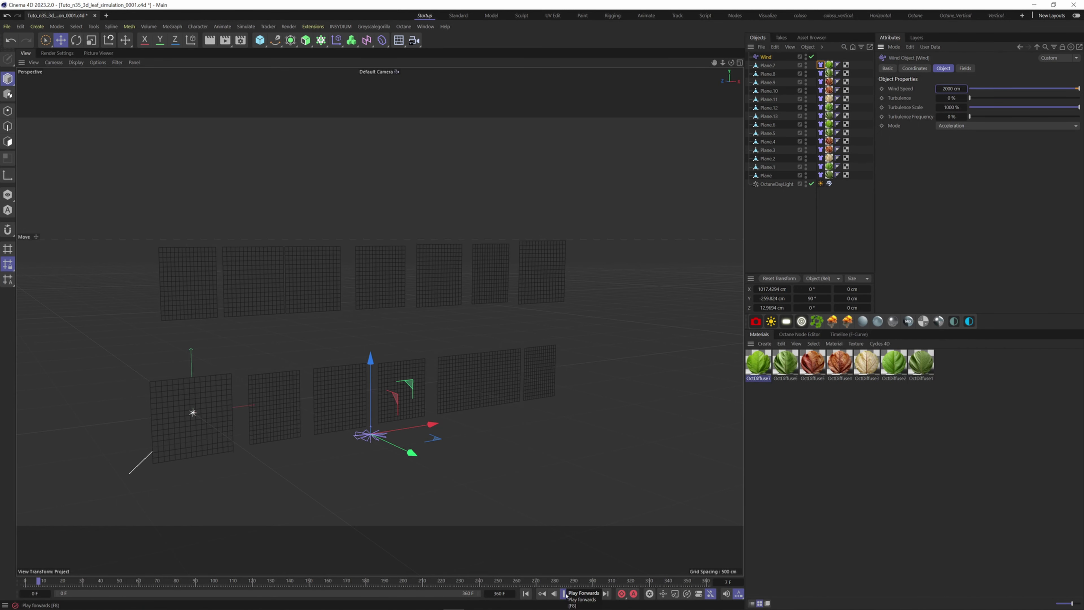
pyautogui.click(566, 595)
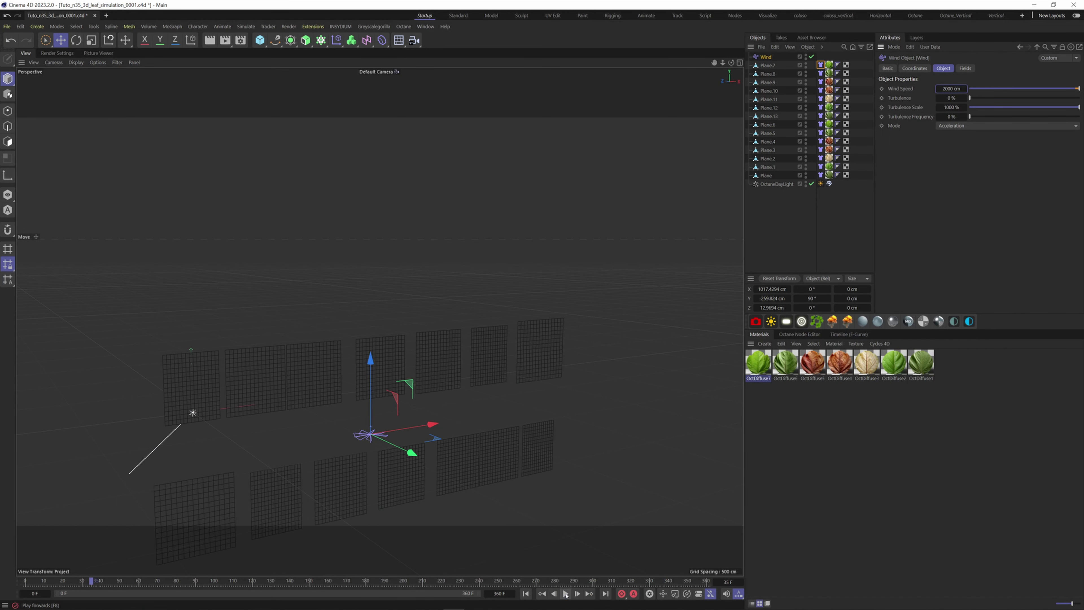
# Set the Forces mode to Include on the Cloth tags of all fourteen planes
pyautogui.click(820, 64)
pyautogui.keyDown('shift'); pyautogui.click(820, 175); pyautogui.keyUp('shift')
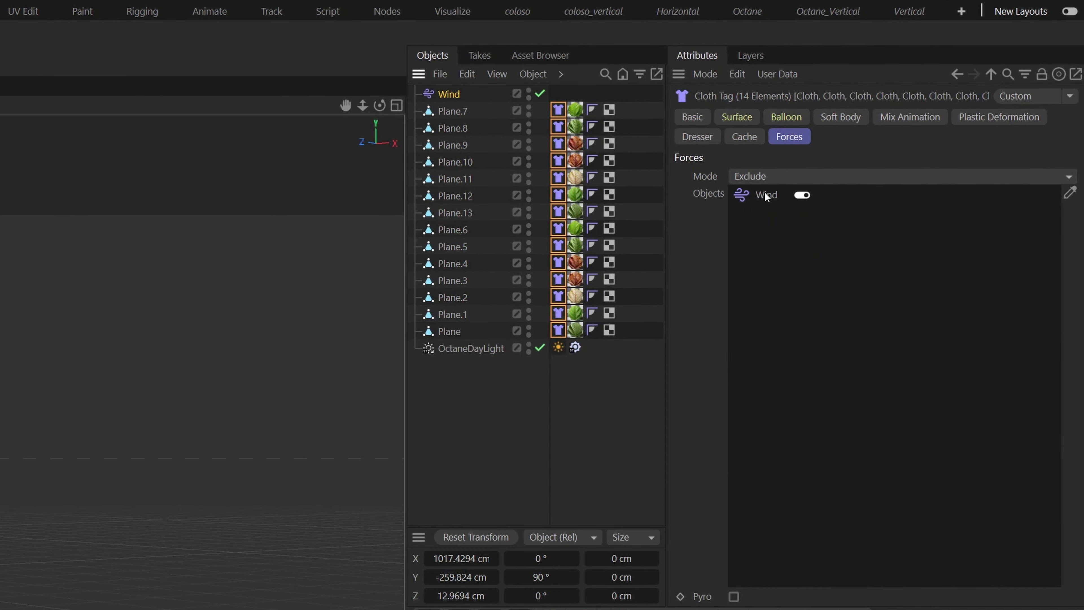
pyautogui.click(749, 175)
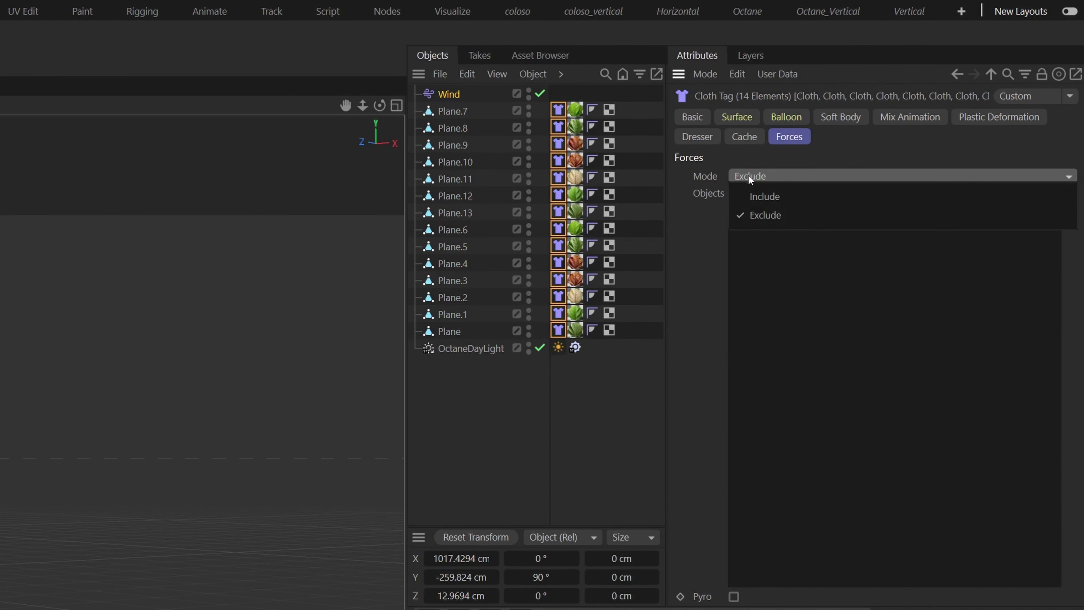
pyautogui.click(756, 197)
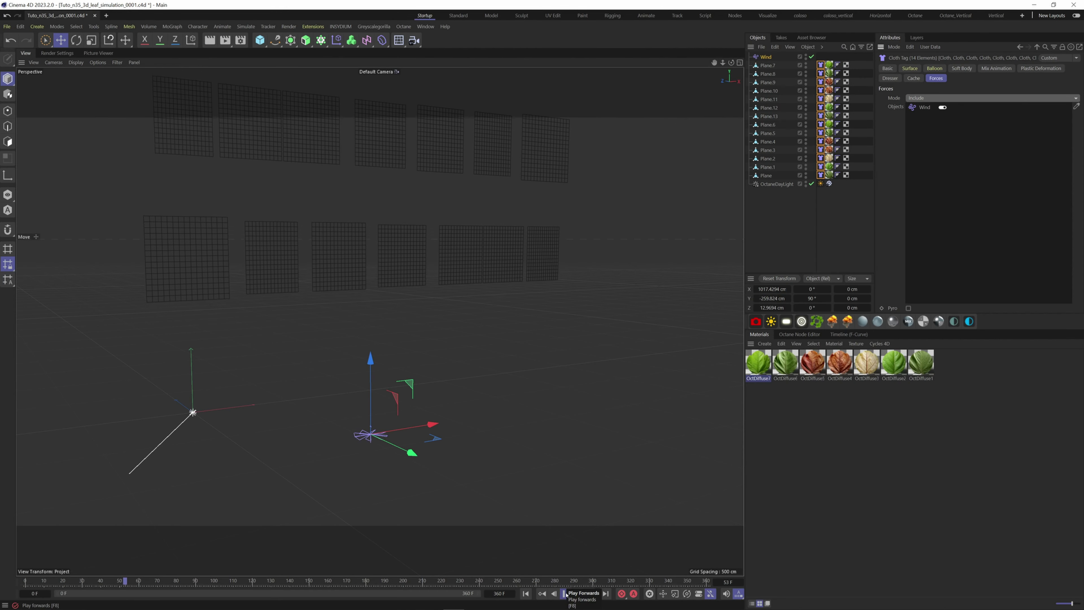
# Replay the simulation from the first frame with a wider view to check how the included wind lifts the planes
pyautogui.scroll(-4, 365, 356)
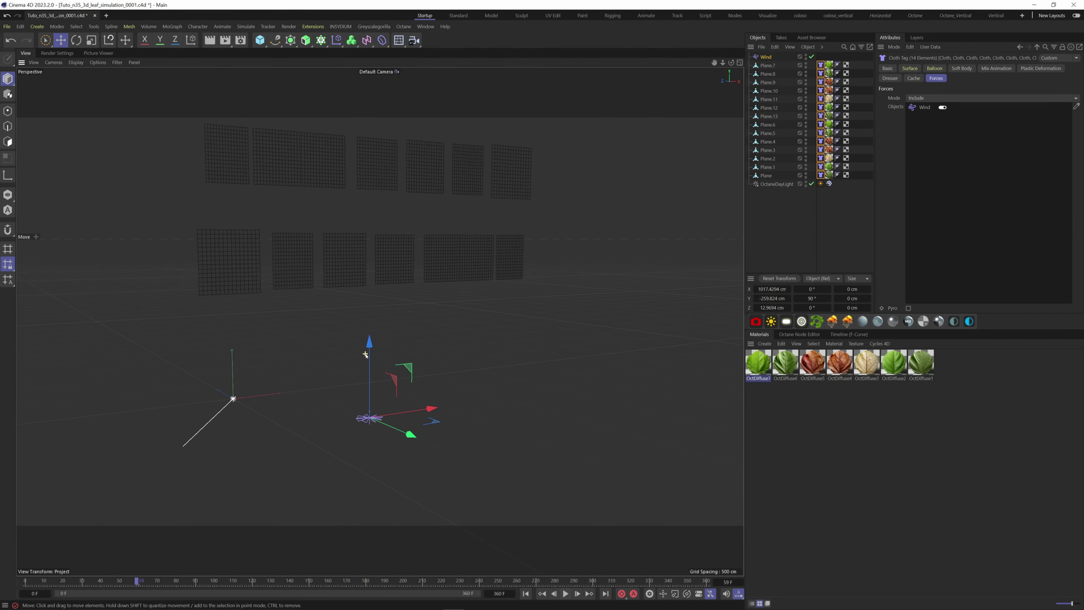
pyautogui.click(526, 594)
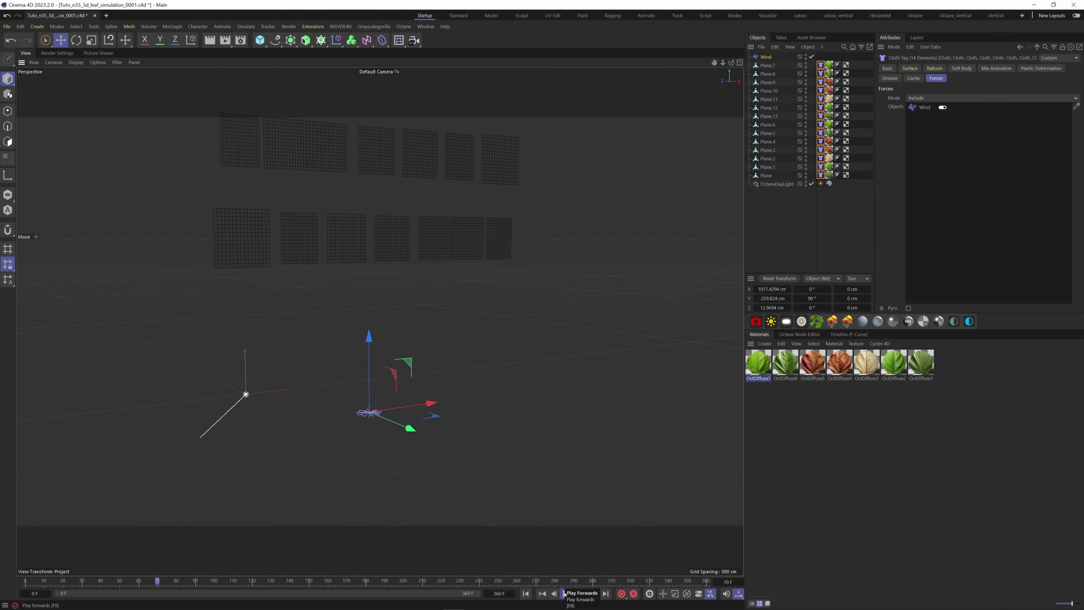
pyautogui.click(563, 594)
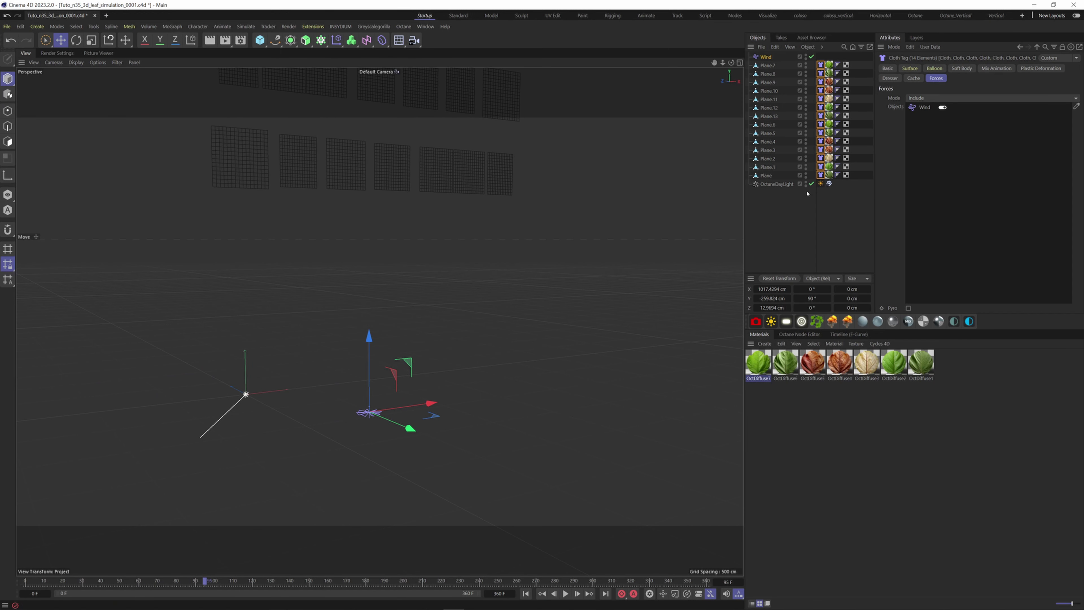
# Keyframe the Wind object's speed at 2000 cm on frame 0 and at 0 cm on frame 150
pyautogui.click(764, 57)
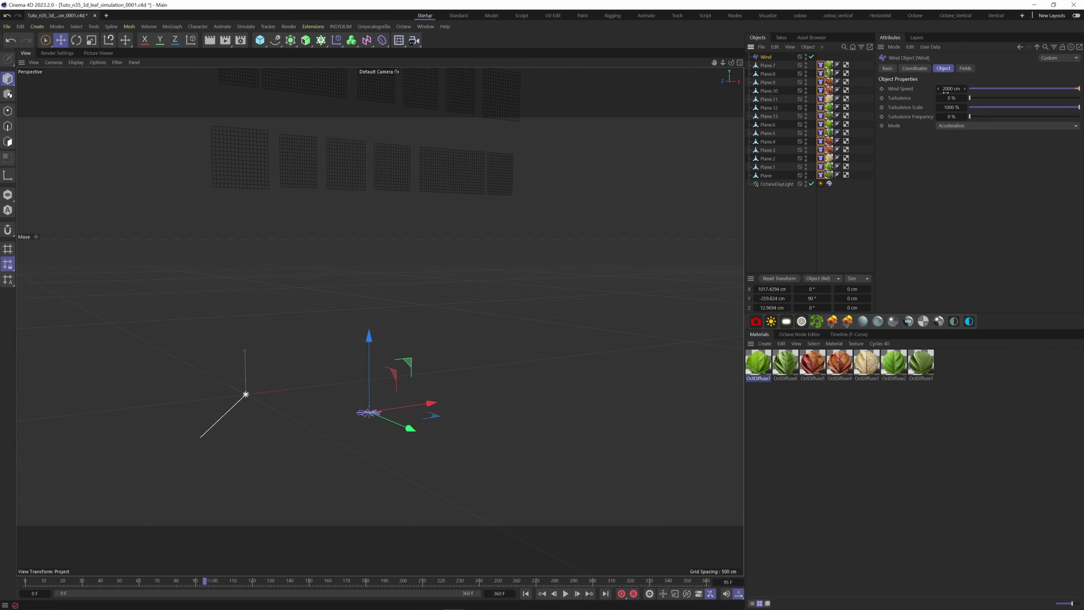
pyautogui.click(525, 594)
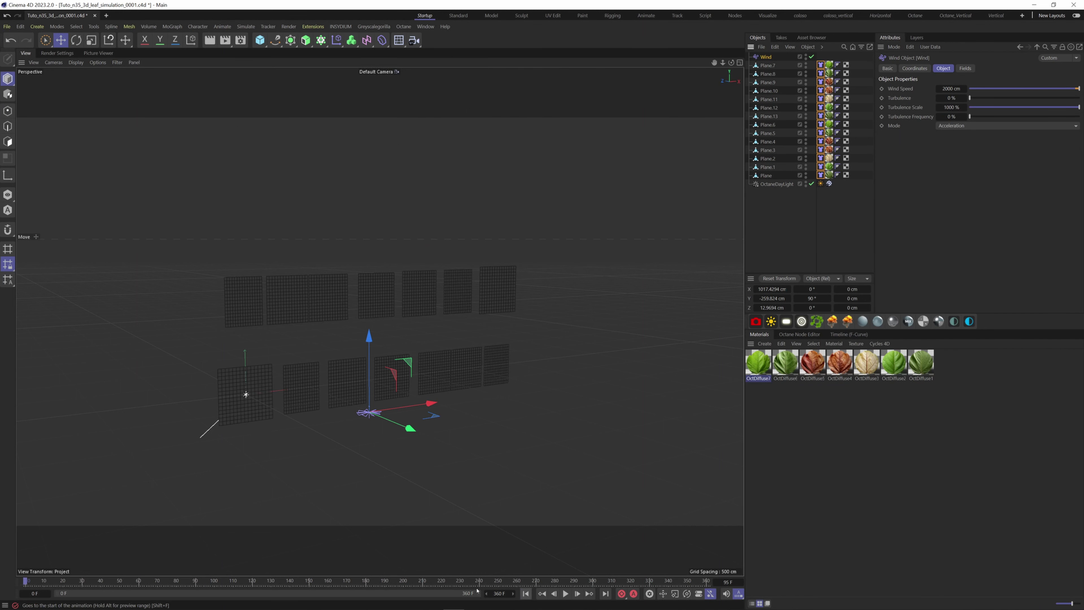
pyautogui.click(882, 89)
pyautogui.moveTo(183, 580); pyautogui.dragTo(314, 587)
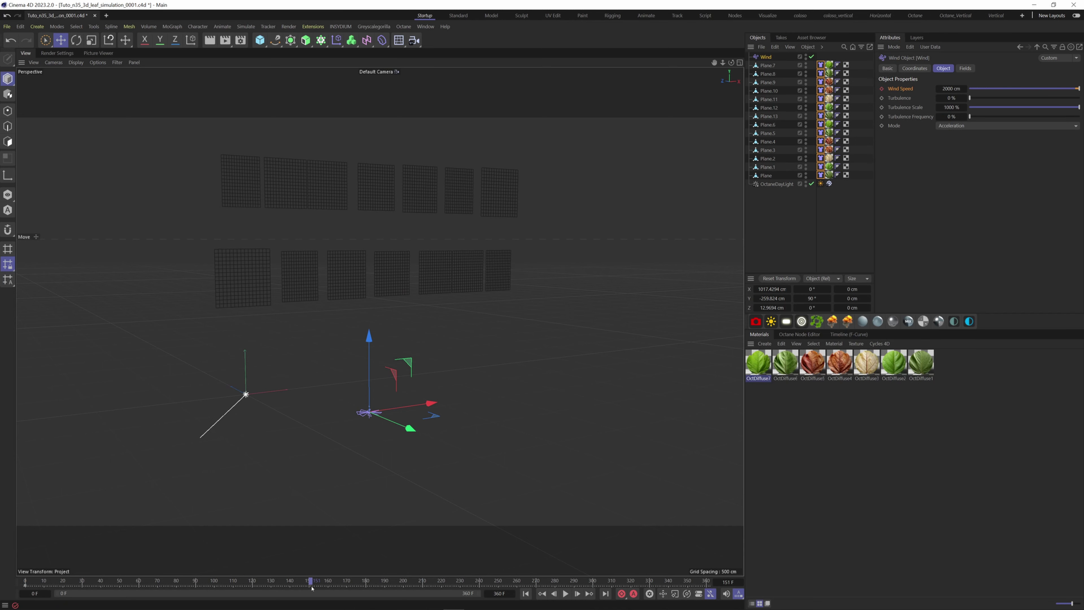
pyautogui.click(946, 90)
pyautogui.press('Return')
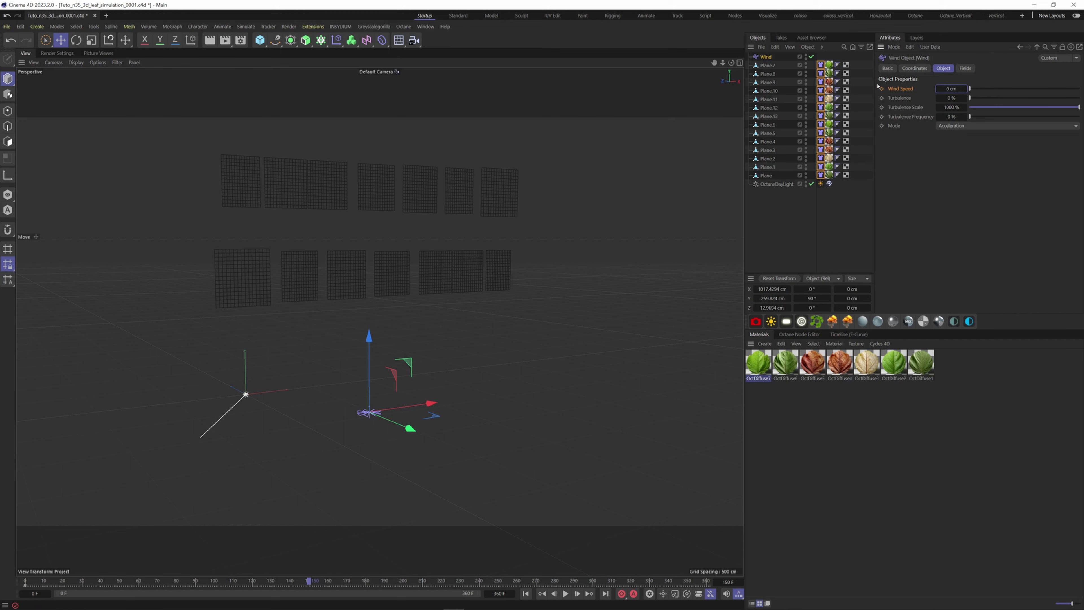
pyautogui.click(882, 90)
# Play the simulation from the first frame to check the planes' motion with the keyframed wind speed
pyautogui.click(526, 593)
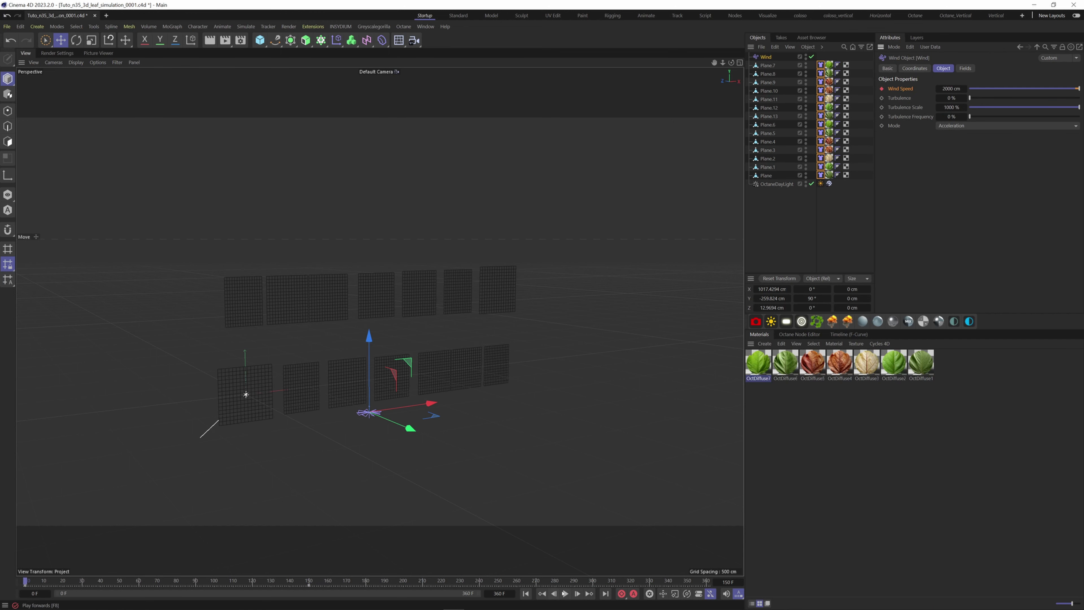
pyautogui.click(565, 593)
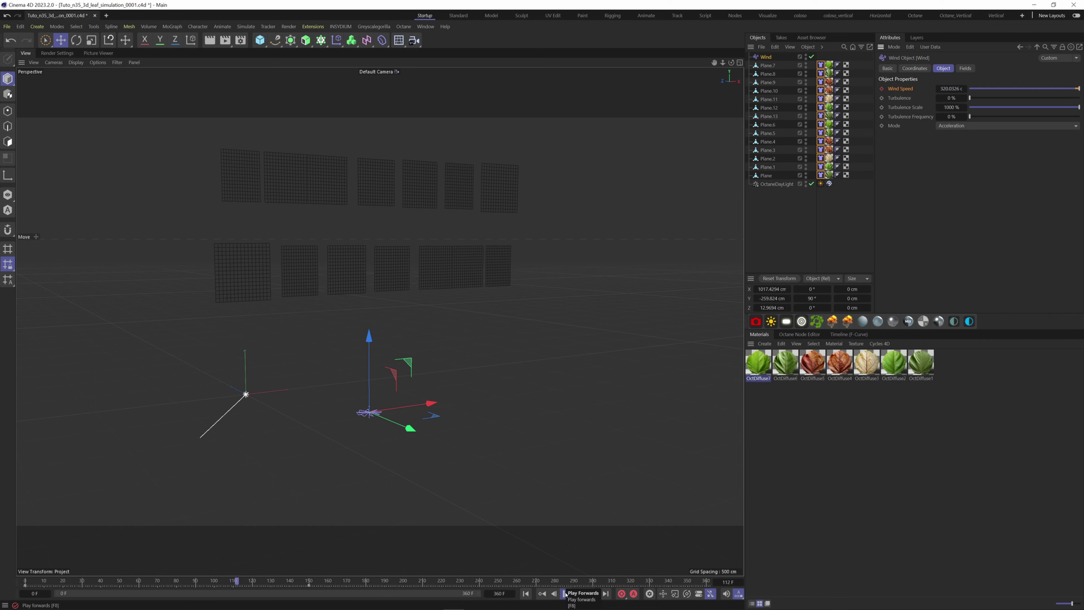
pyautogui.click(565, 594)
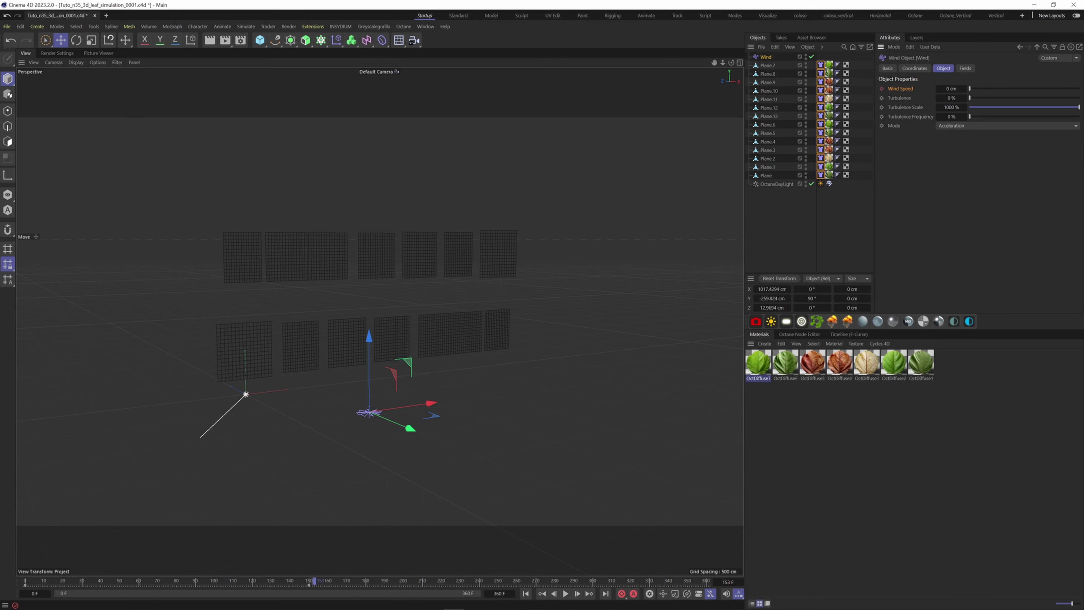
# Add a Turbulence force with a strength of 100 cm and a scale of 100%
pyautogui.click(246, 26)
pyautogui.moveTo(258, 42)
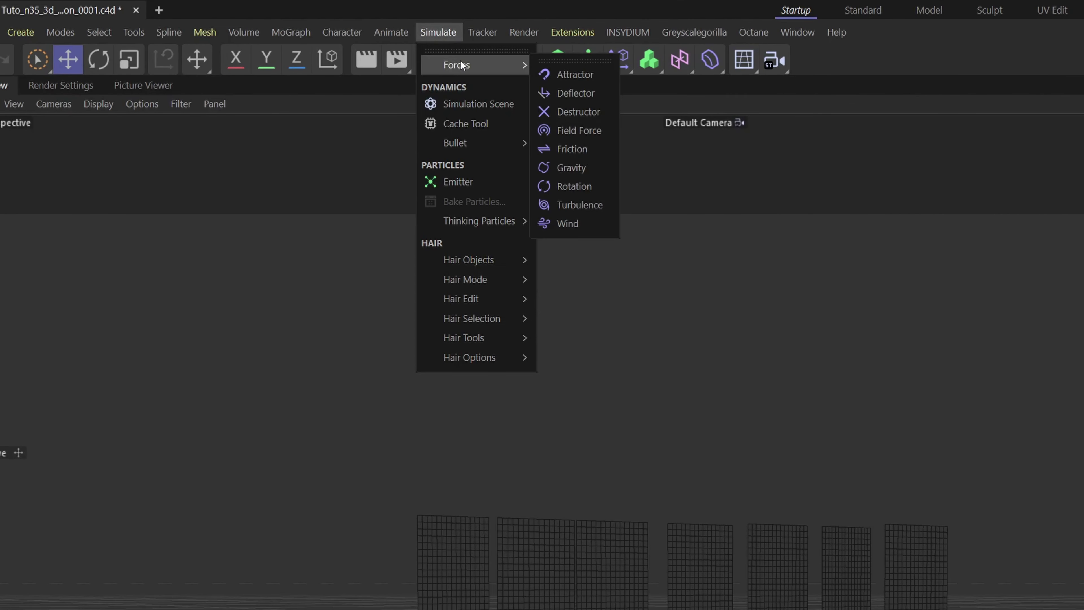
pyautogui.click(590, 211)
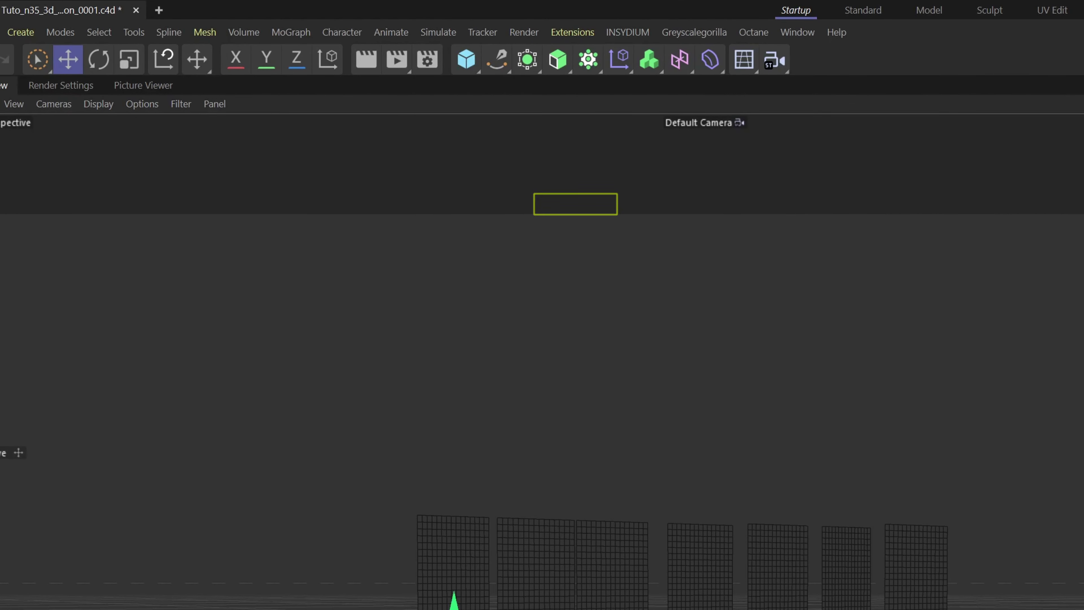
pyautogui.write('100')
pyautogui.press('Tab')
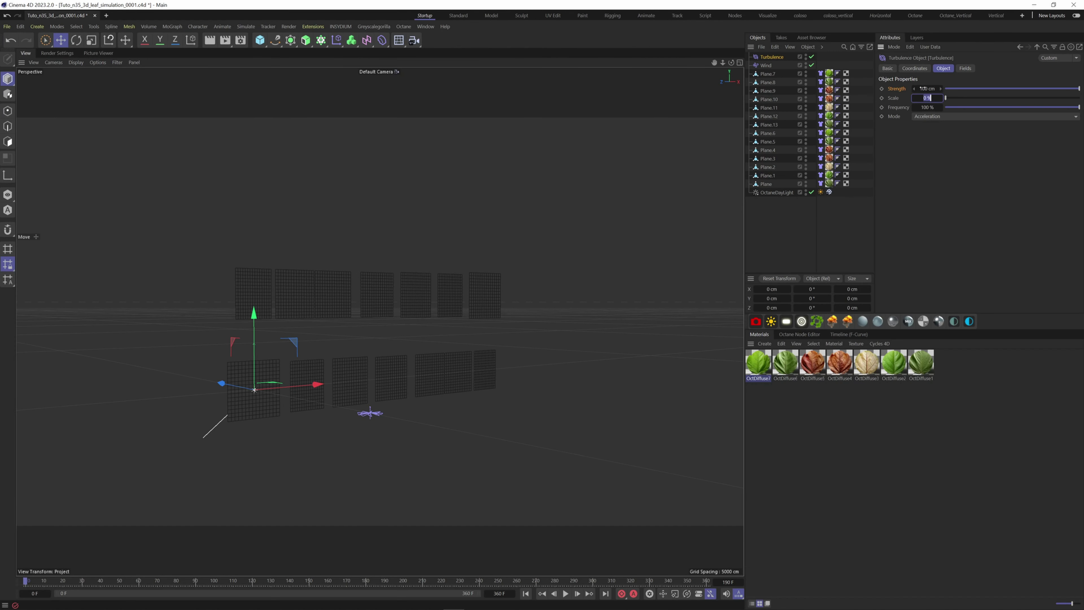
pyautogui.write('100')
pyautogui.press('Return')
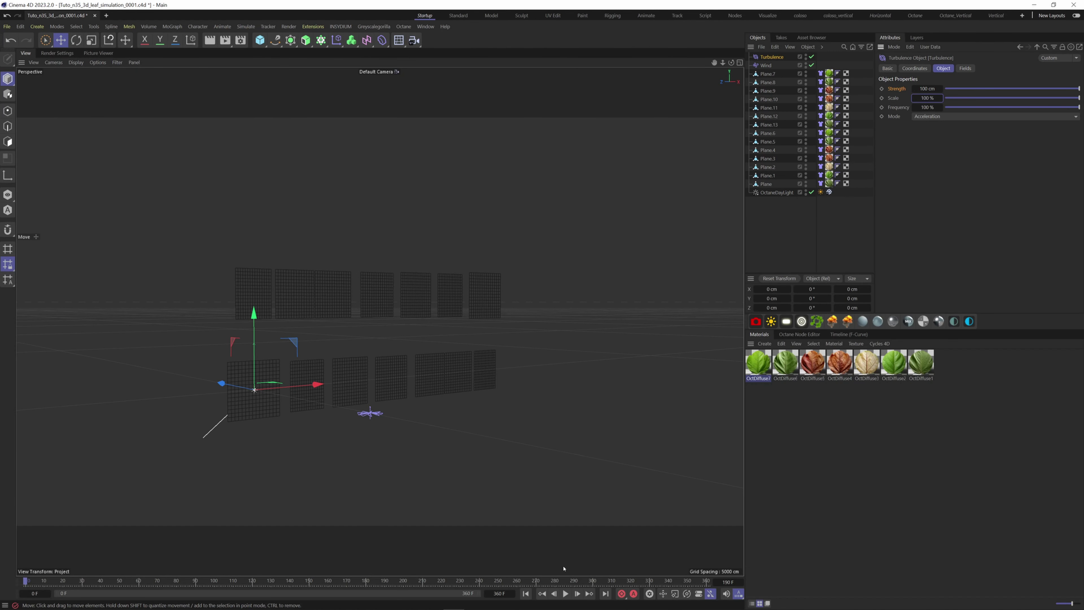
# Add the Turbulence object to the Forces list of all fourteen planes' Cloth tags and play the simulation
pyautogui.click(820, 74)
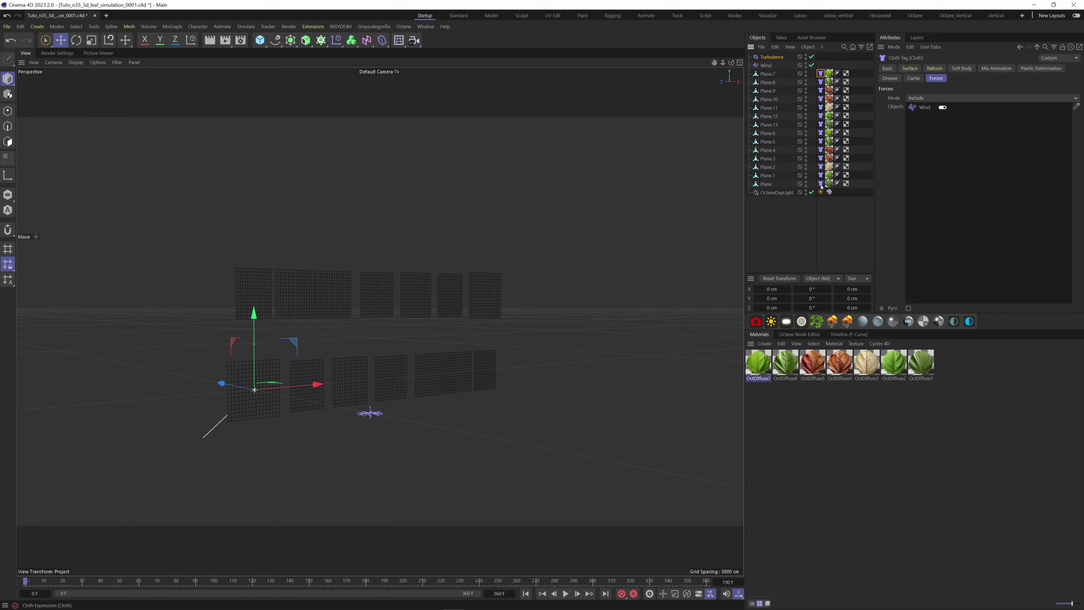
pyautogui.keyDown('shift'); pyautogui.click(821, 185); pyautogui.keyUp('shift')
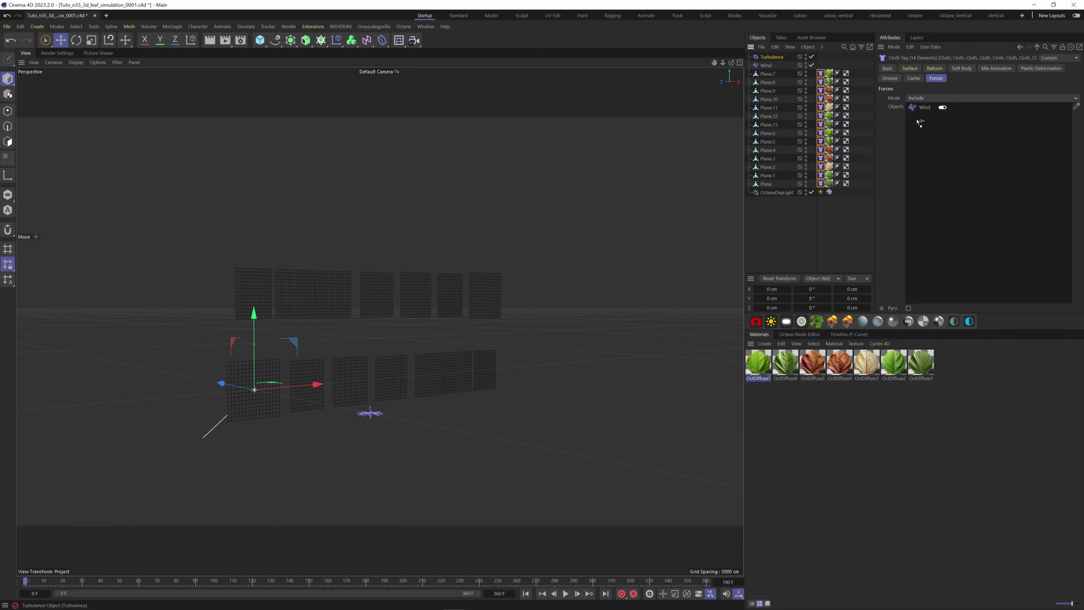
pyautogui.moveTo(919, 123); pyautogui.dragTo(913, 117)
pyautogui.click(565, 594)
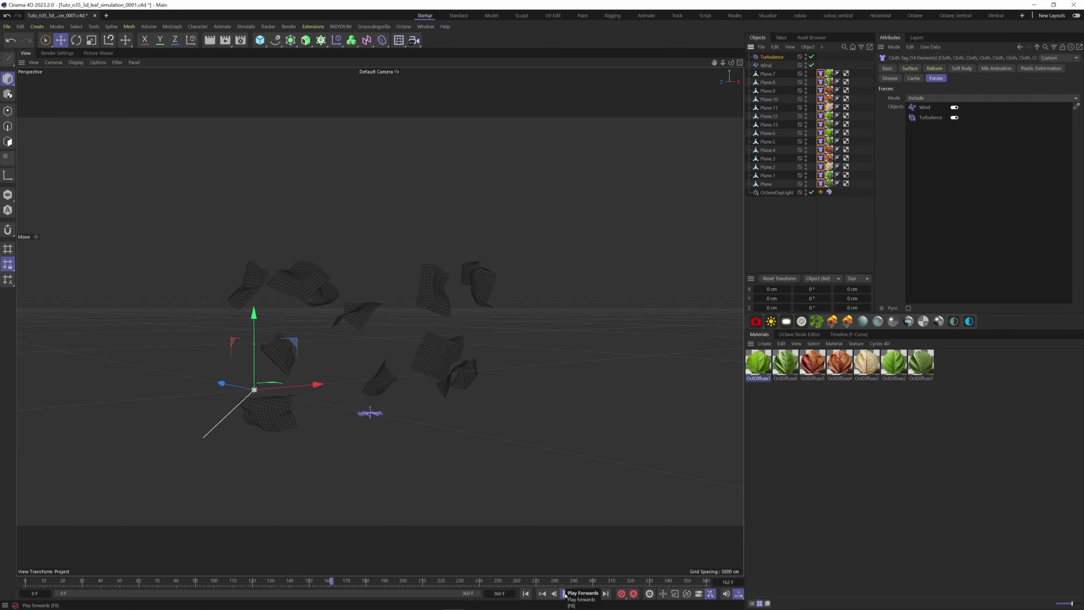
pyautogui.click(565, 594)
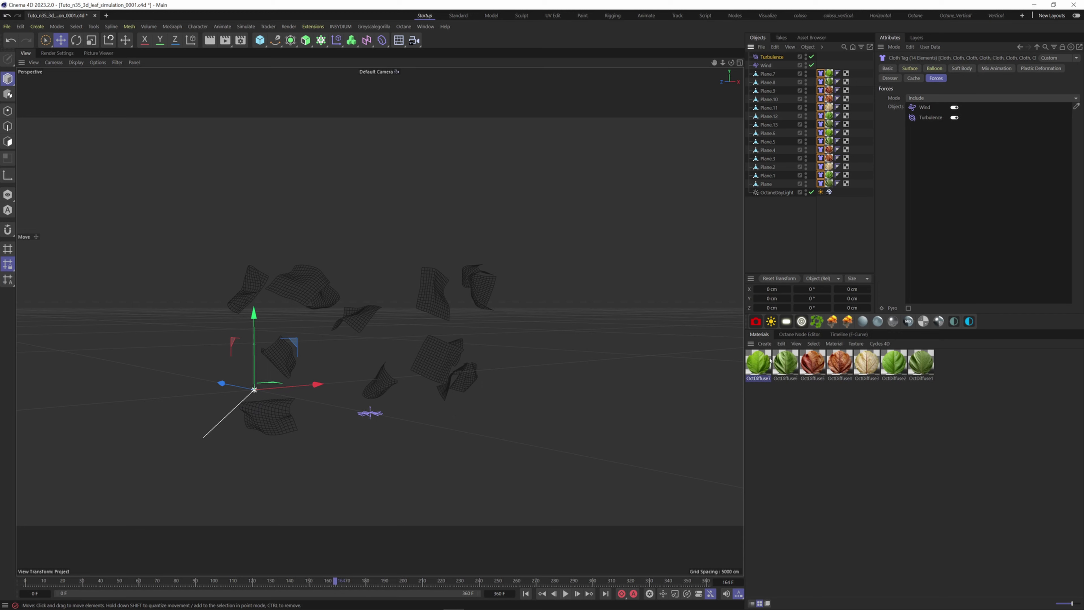
# Duplicate the Turbulence object and set the copy's strength to 25 cm and scale to 500%
pyautogui.click(770, 57)
pyautogui.keyDown('ctrl'); pyautogui.moveTo(774, 54); pyautogui.dragTo(774, 54); pyautogui.keyUp('ctrl')
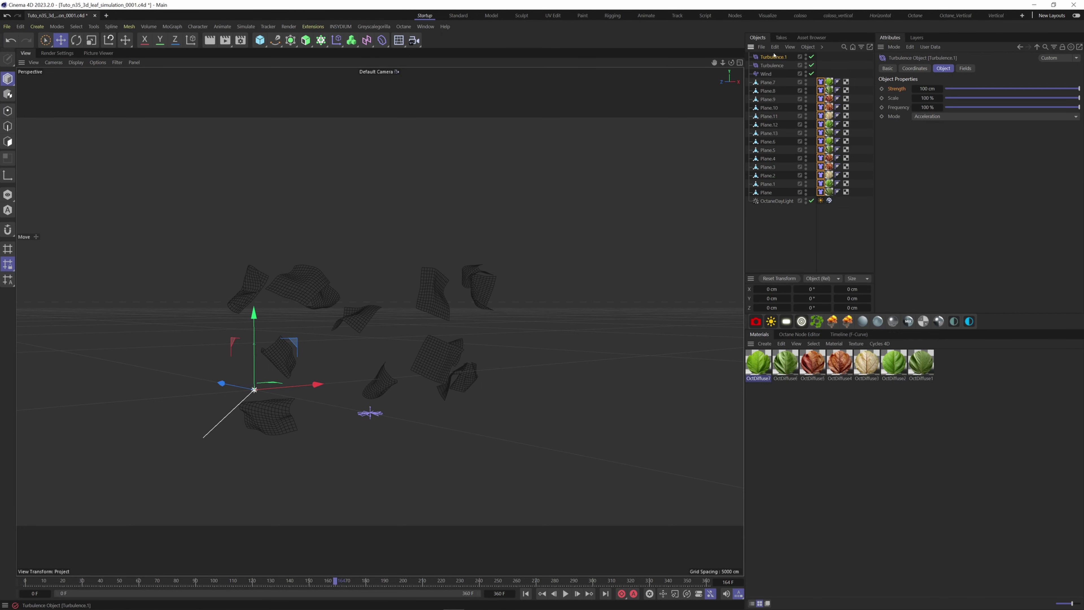
pyautogui.doubleClick(921, 88)
pyautogui.write('25')
pyautogui.doubleClick(928, 98)
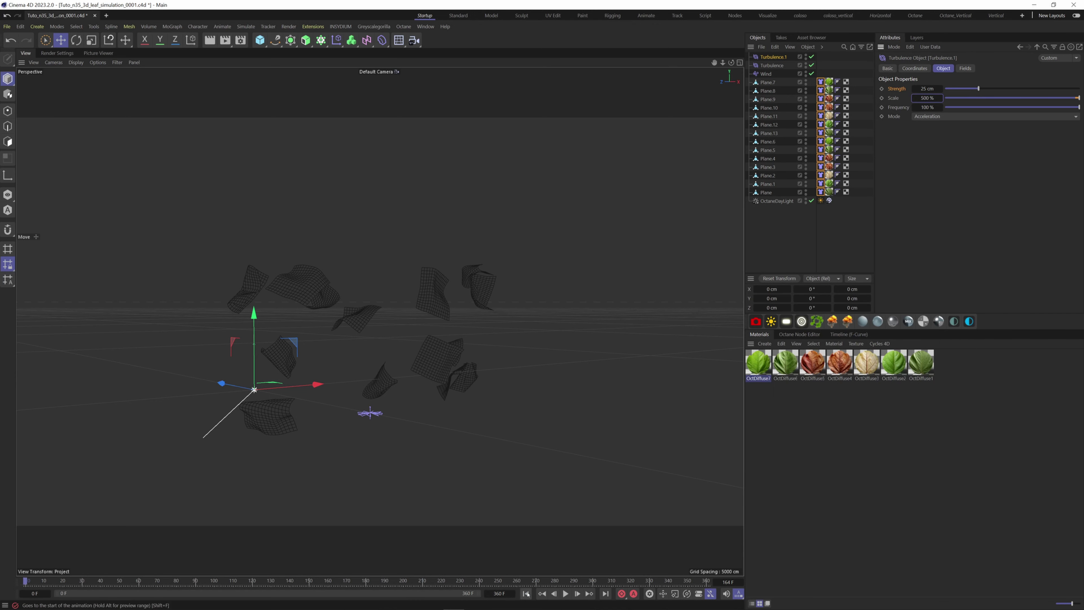
# Replay the simulation from the first frame to check the leaf planes' motion after duplicating the turbulence
pyautogui.click(525, 593)
pyautogui.click(564, 594)
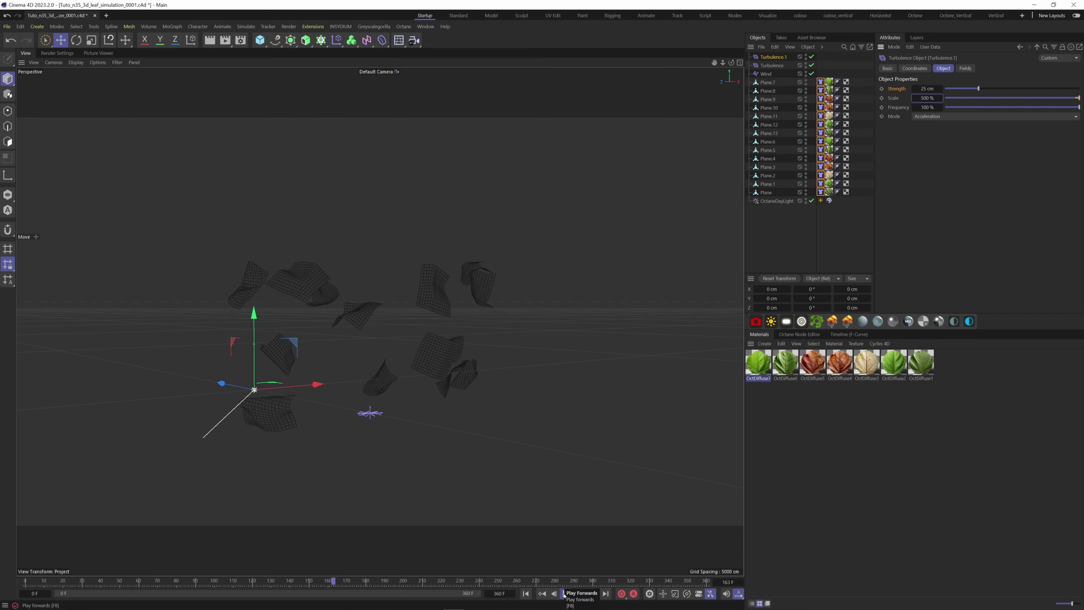
pyautogui.click(564, 593)
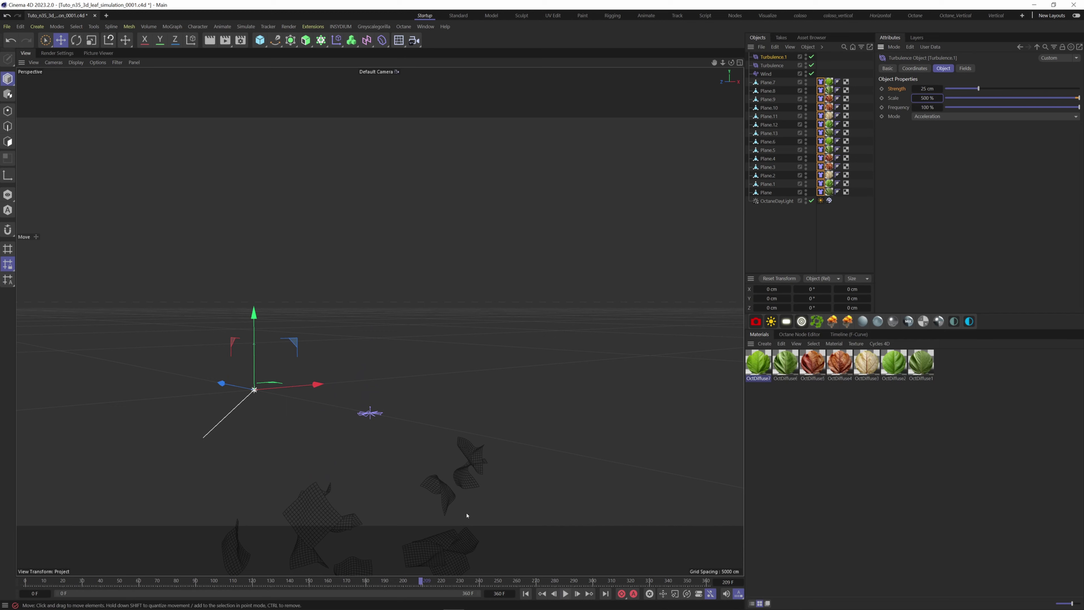
pyautogui.click(927, 97)
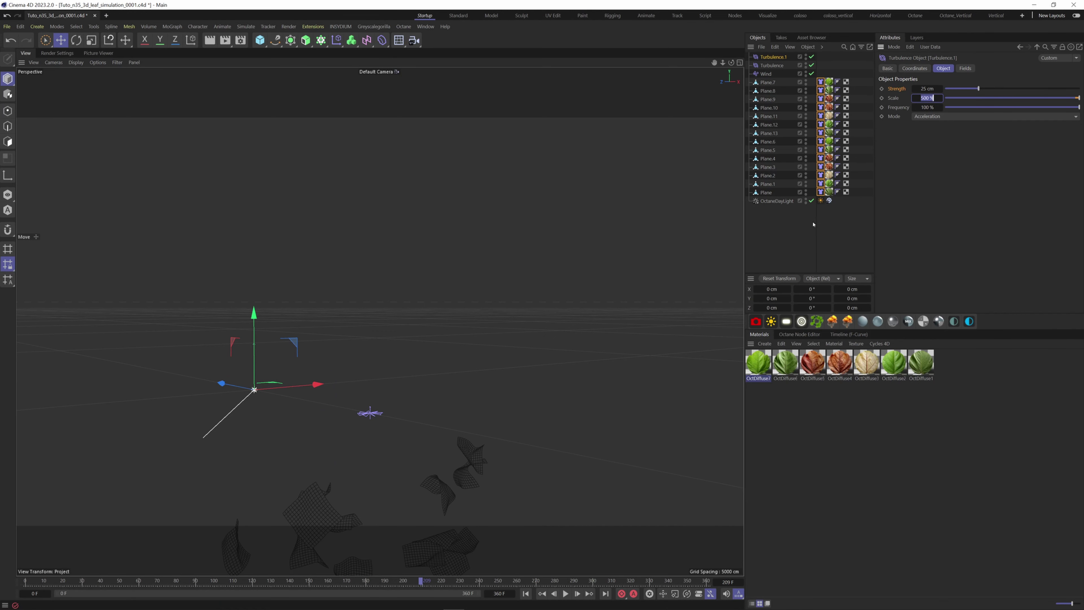
# Select the Cloth tags of all fourteen planes and cache the simulation for the whole scene
pyautogui.click(820, 191)
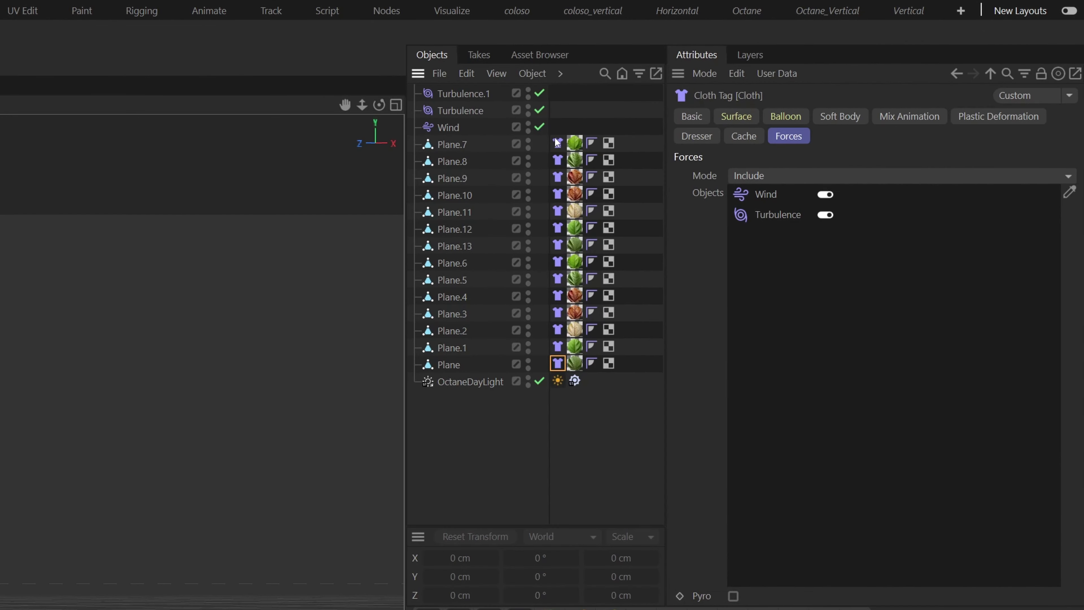
pyautogui.keyDown('shift'); pyautogui.click(557, 143); pyautogui.keyUp('shift')
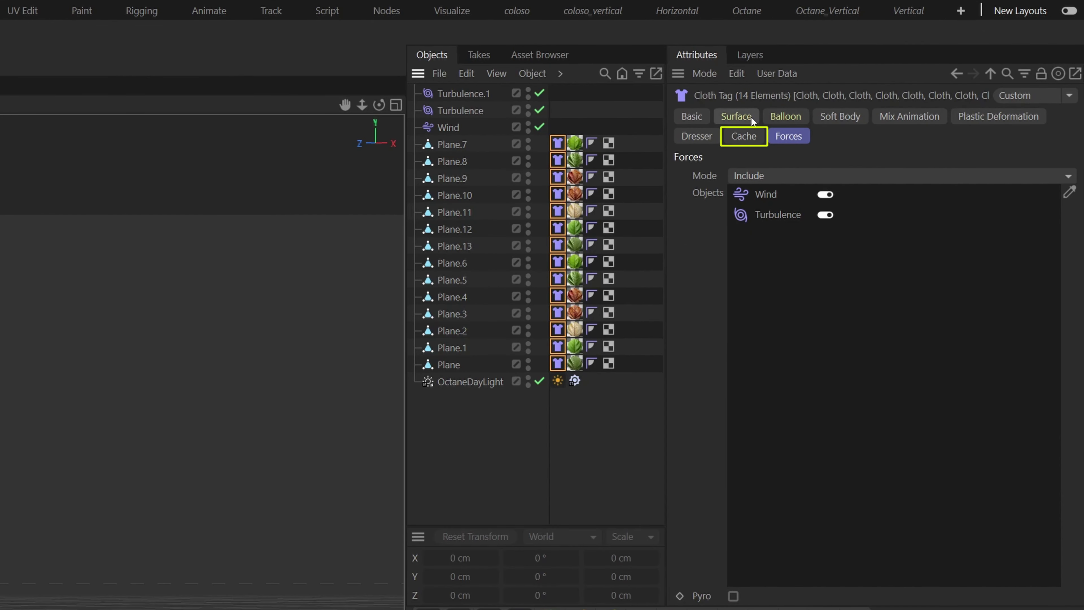
pyautogui.click(738, 136)
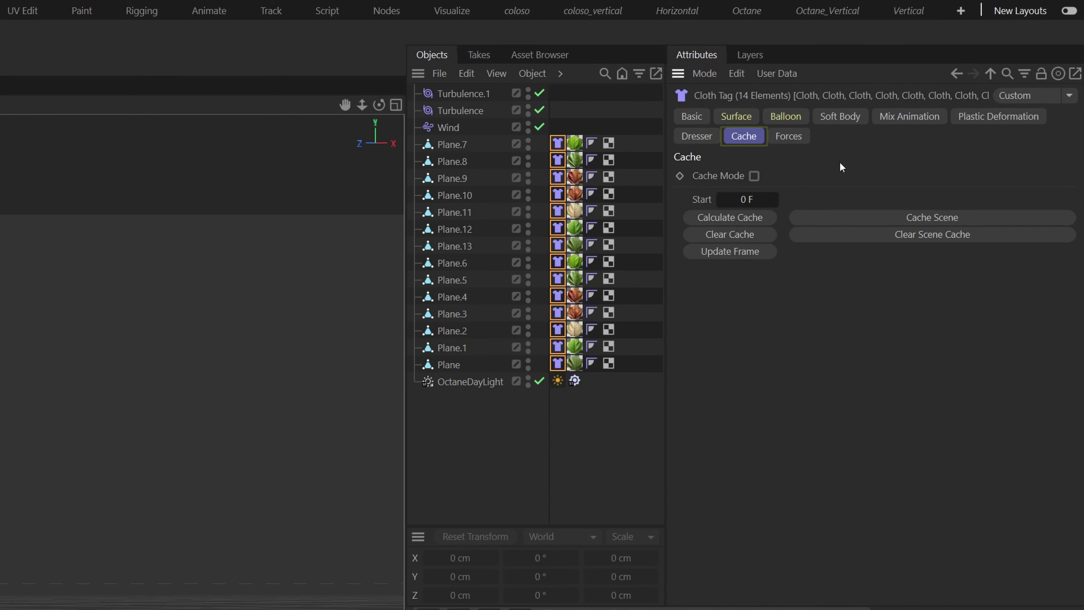
pyautogui.click(920, 215)
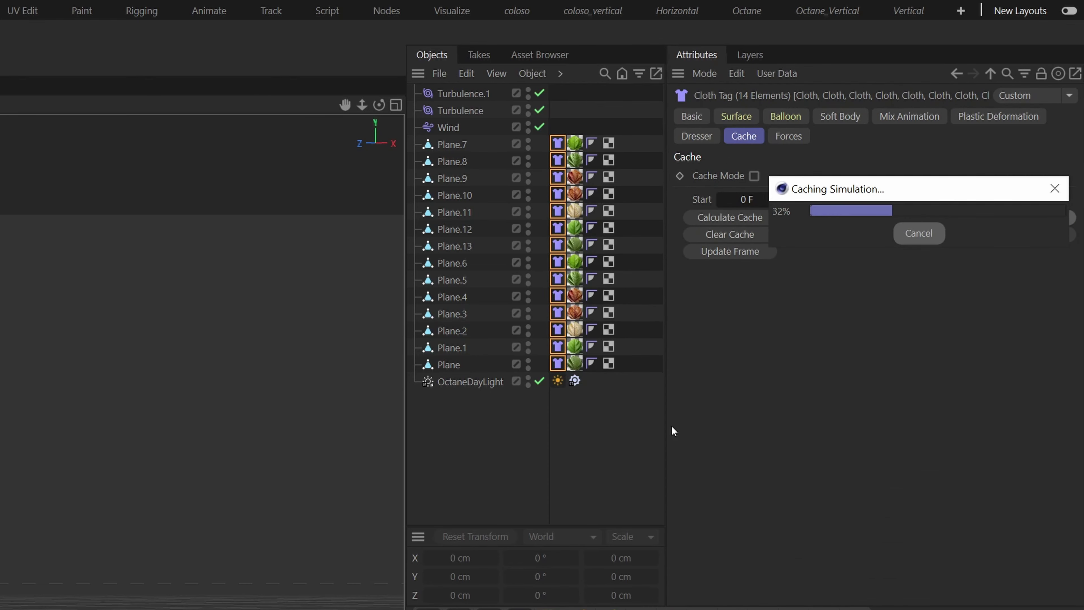